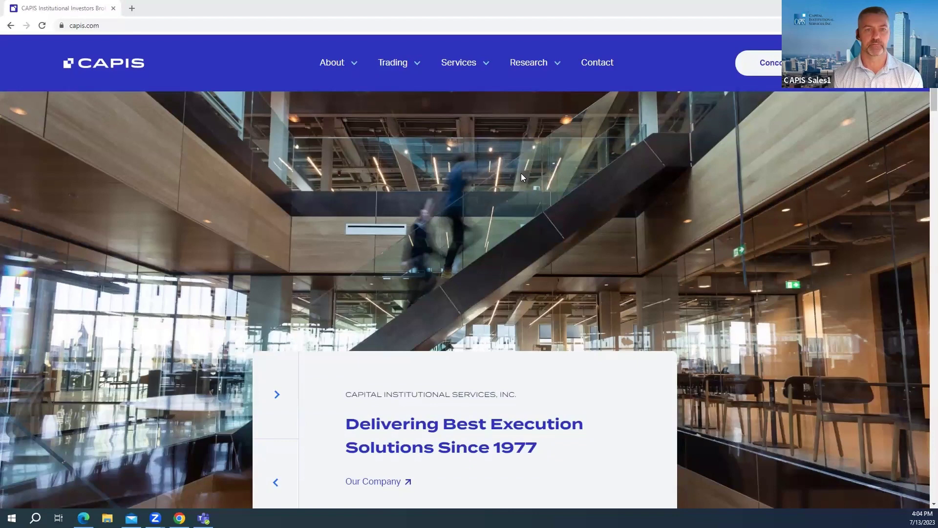
# Log in to ICE BondPoint Advisors with the User ID and password
pyautogui.click(521, 174)
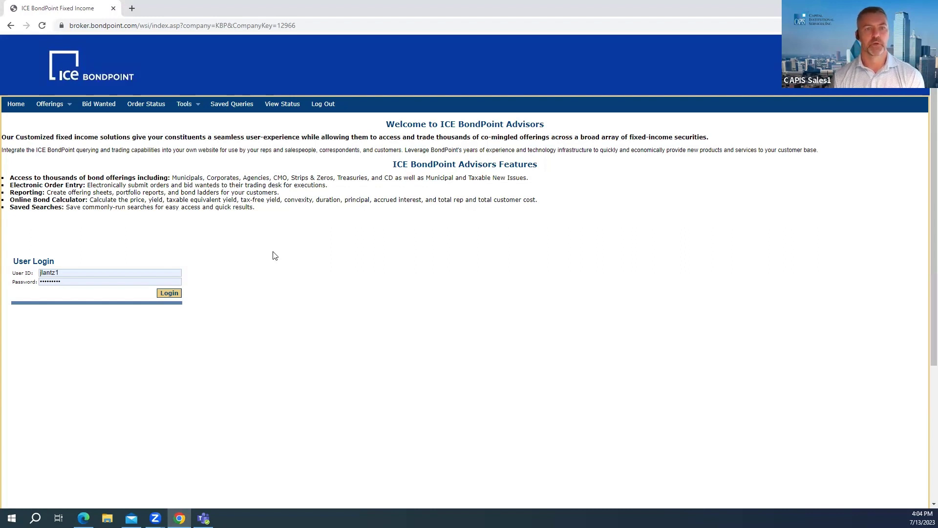
pyautogui.click(165, 294)
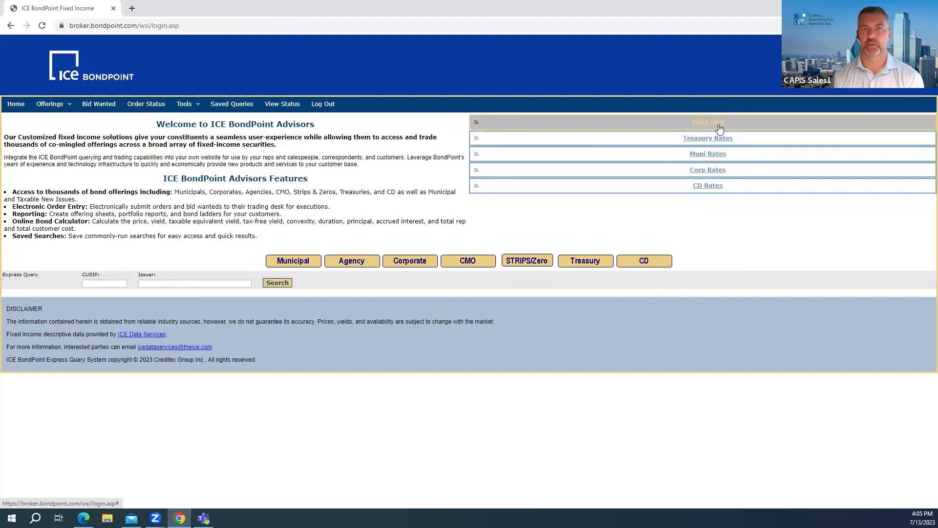
# Expand the Treasury Rates, Muni Rates and CD Rates tables on the home page
pyautogui.click(680, 138)
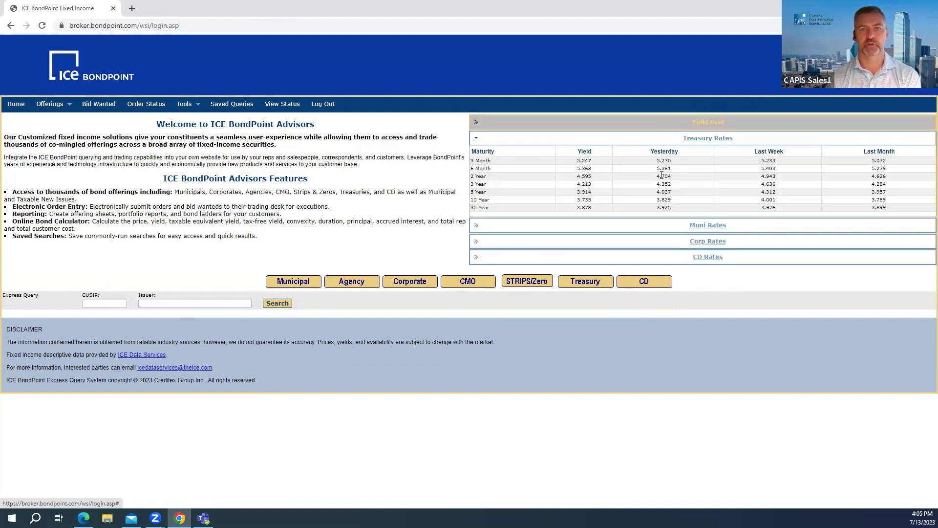
pyautogui.click(667, 225)
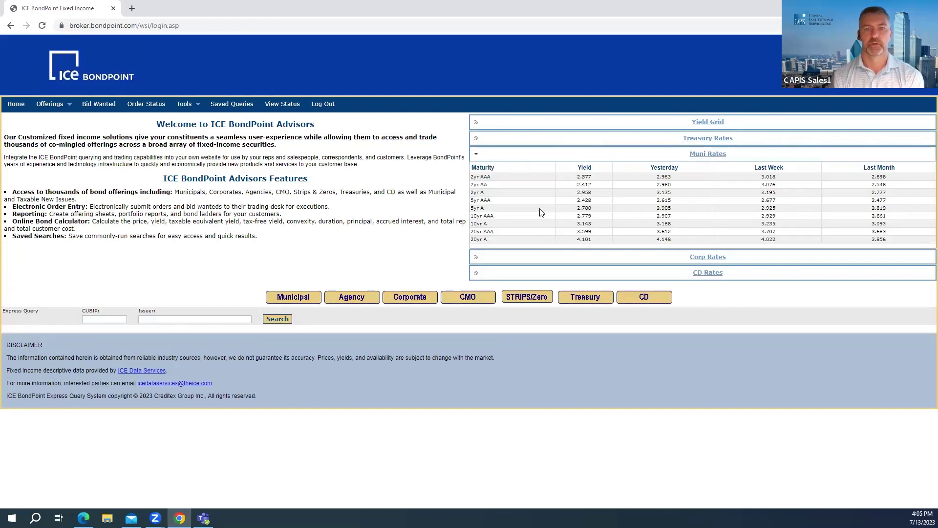
pyautogui.click(613, 273)
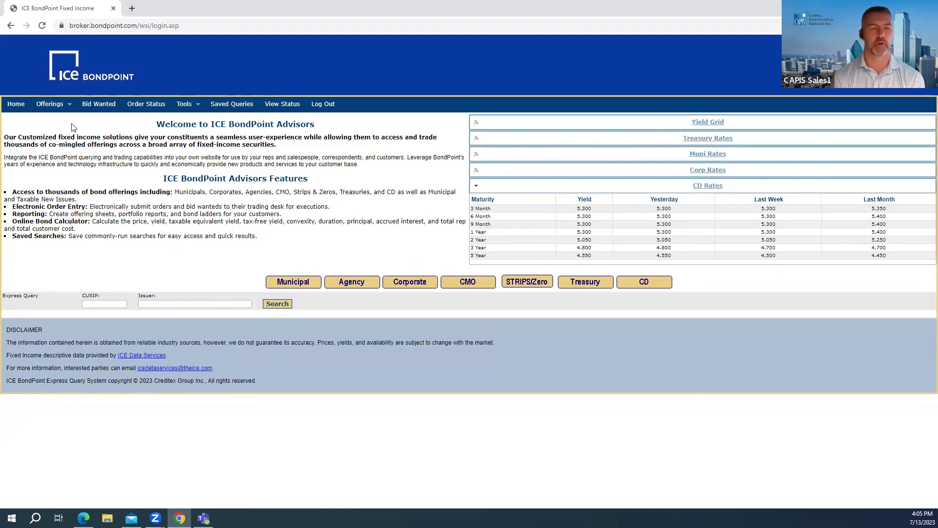
pyautogui.moveTo(59, 111)
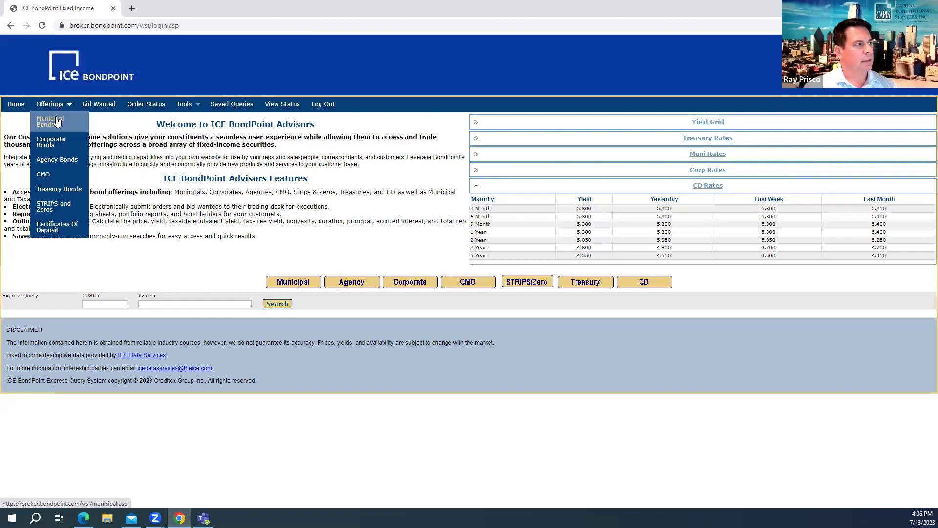
# Open the Municipal Bond Search and select Pennsylvania in the States list
pyautogui.click(58, 121)
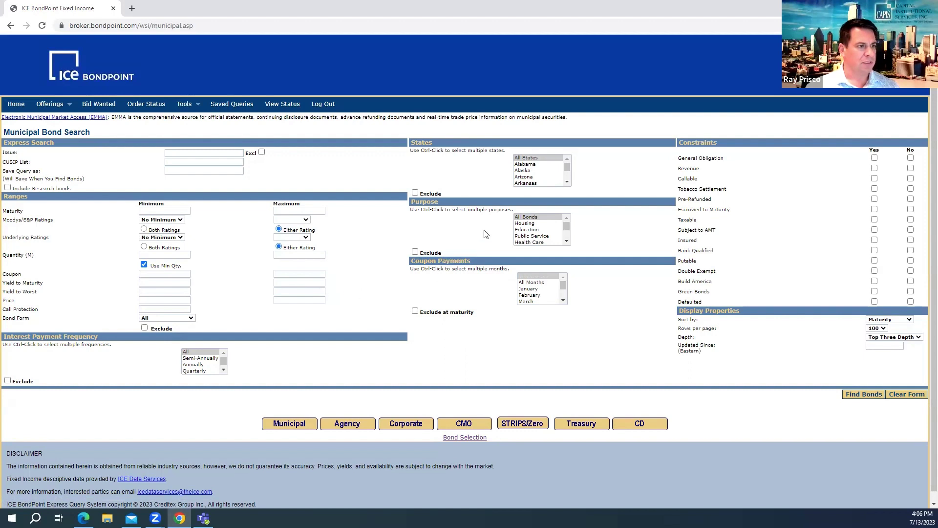
pyautogui.moveTo(567, 168); pyautogui.dragTo(565, 173)
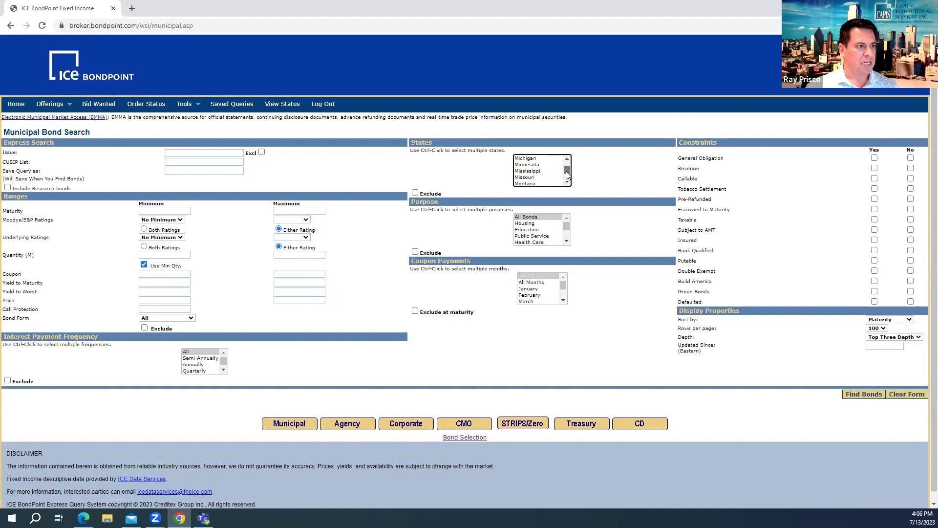
pyautogui.click(567, 182)
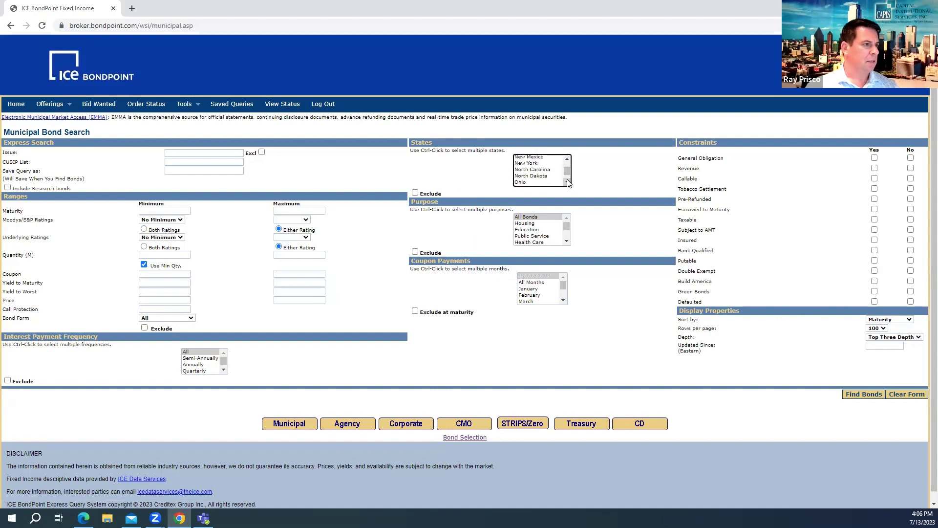
pyautogui.click(567, 181)
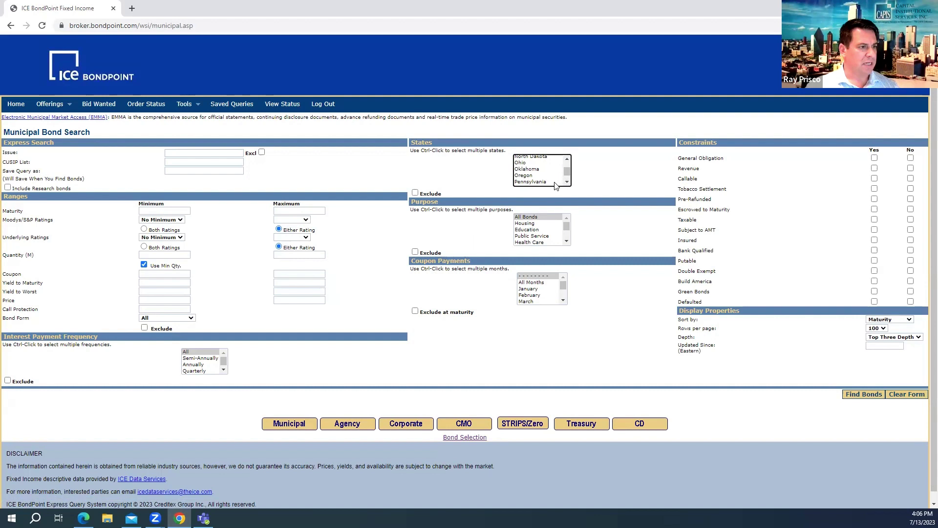
pyautogui.click(557, 182)
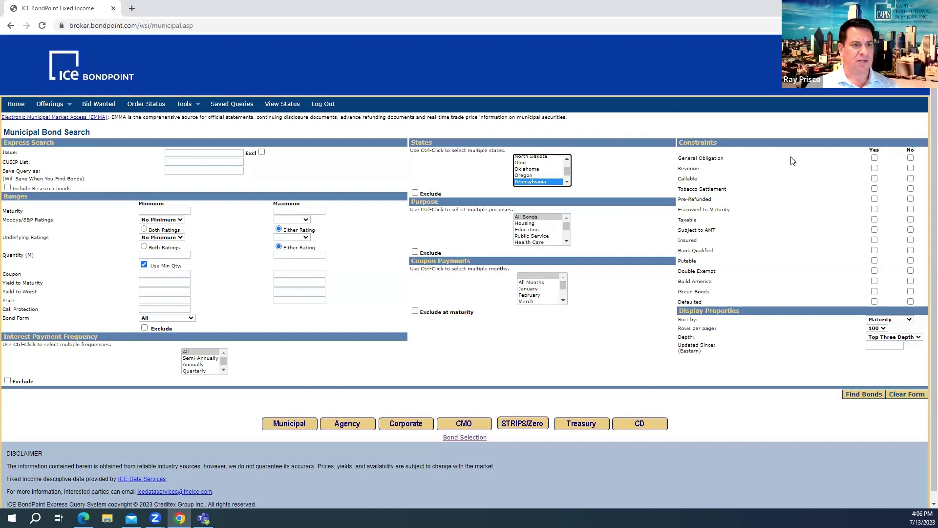
# Require General Obligation bonds and exclude callable, AMT-subject and taxable bonds
pyautogui.click(874, 157)
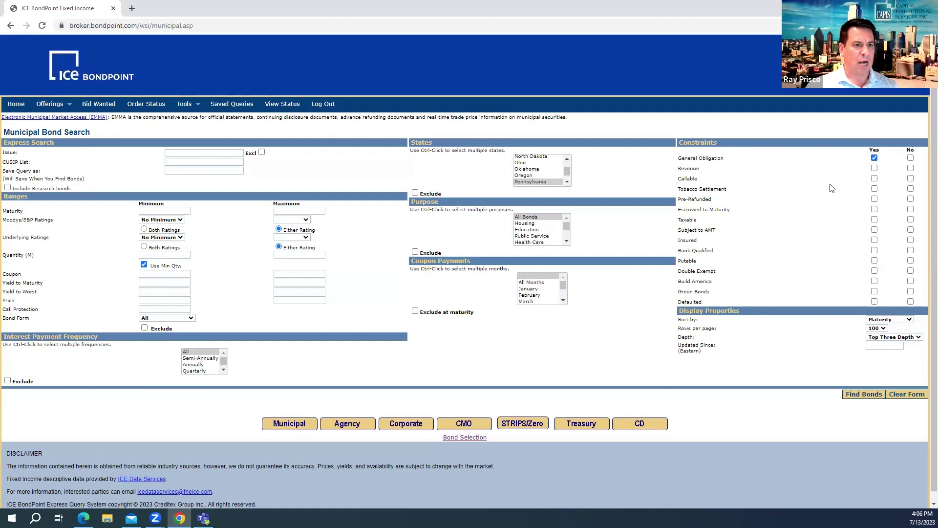
pyautogui.click(910, 179)
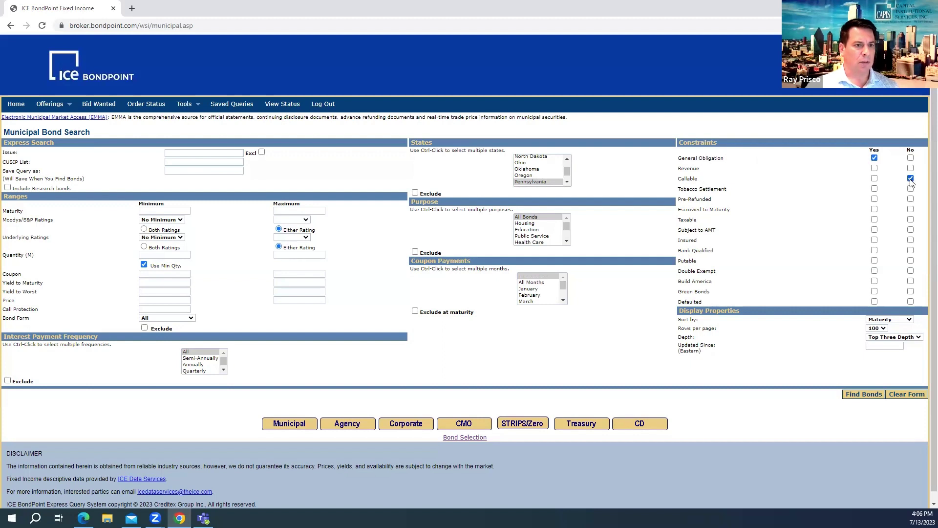
pyautogui.click(911, 230)
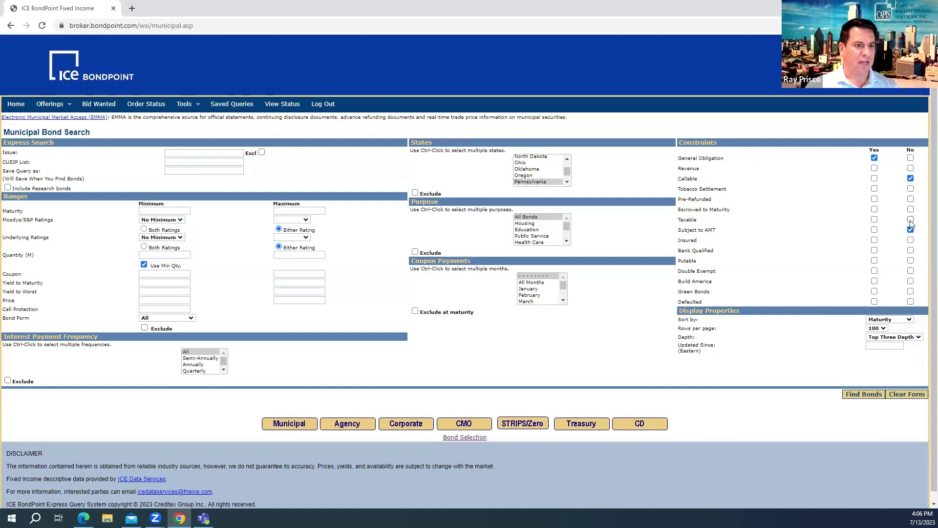
pyautogui.click(910, 220)
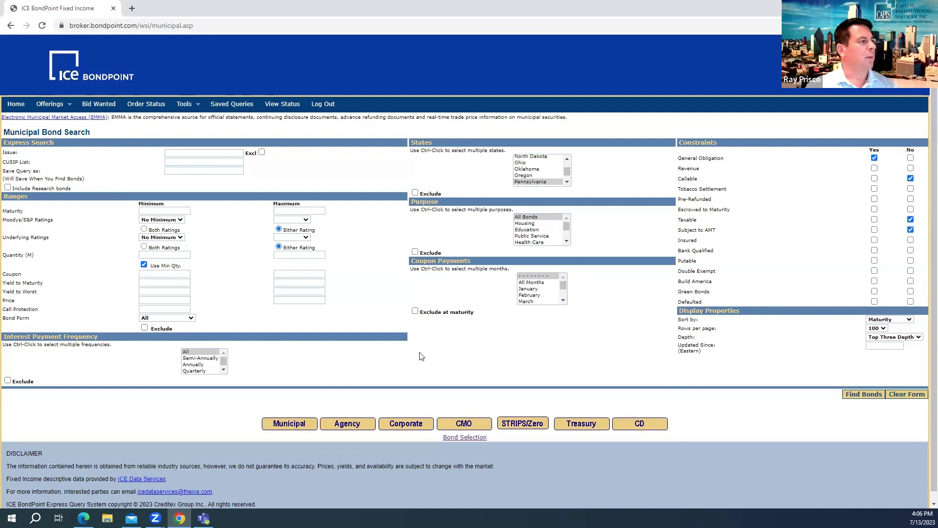
# Set the maximum maturity year to 2028, clearing the mistyped minimum maturity
pyautogui.click(166, 211)
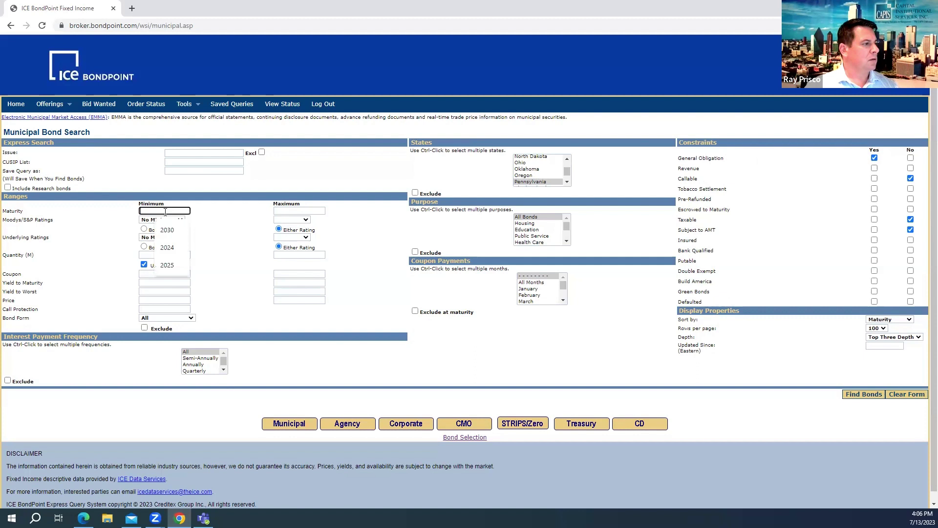
pyautogui.write('25')
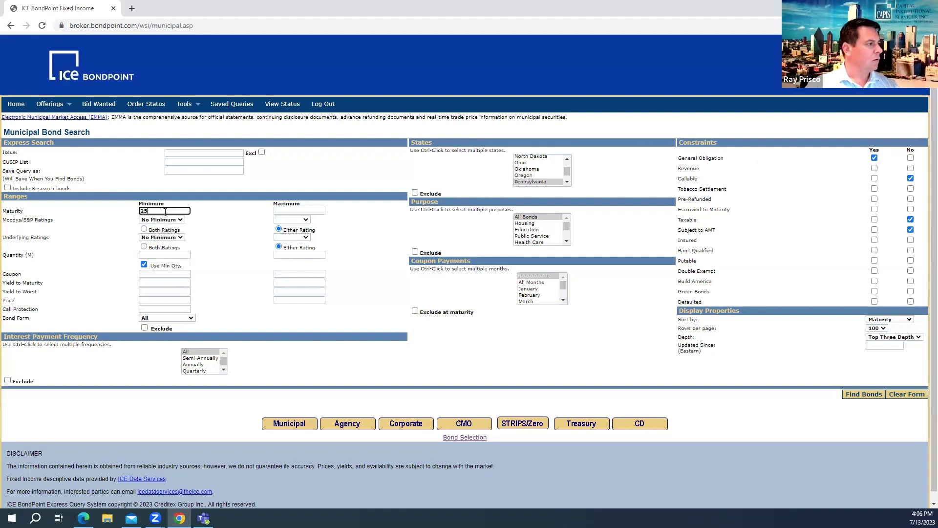
pyautogui.press('BackSpace')
pyautogui.press('BackSpace')
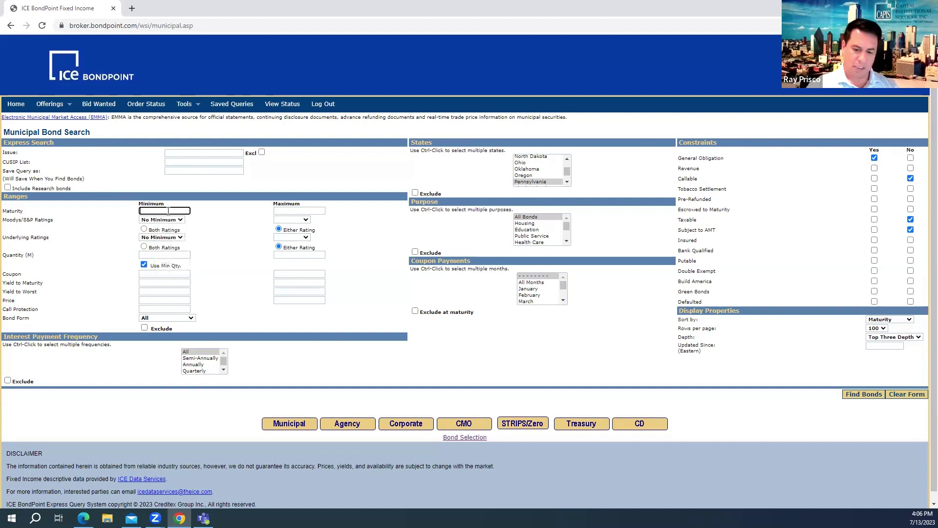
pyautogui.click(287, 211)
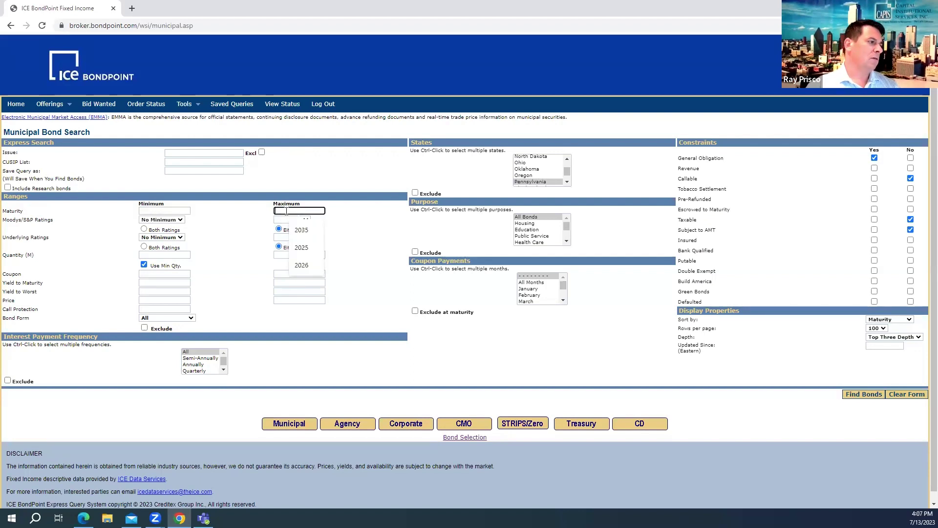
pyautogui.write('20')
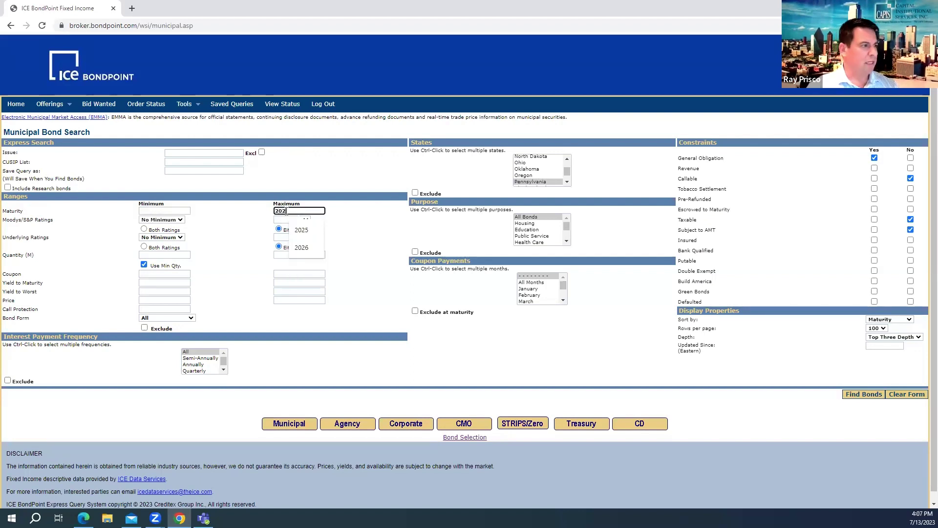
pyautogui.write('28')
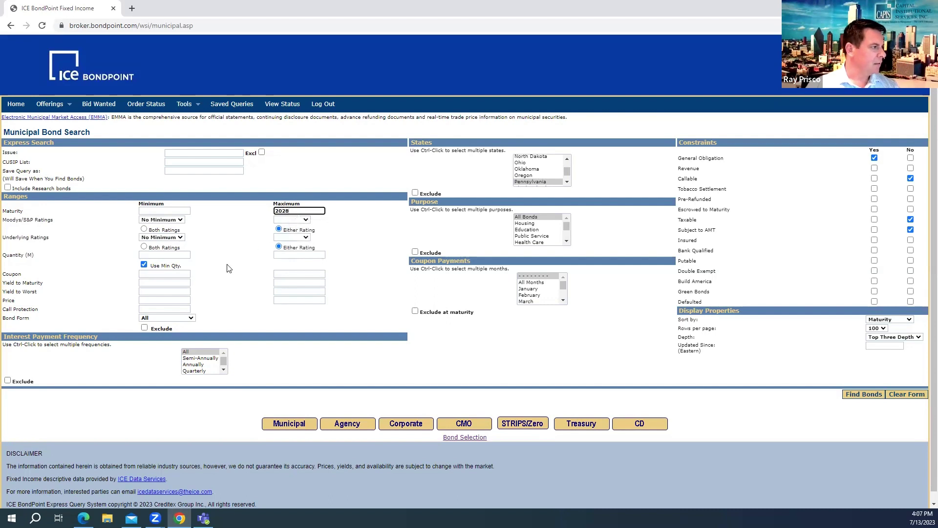
# Require minimum credit and underlying ratings of A/A
pyautogui.click(180, 223)
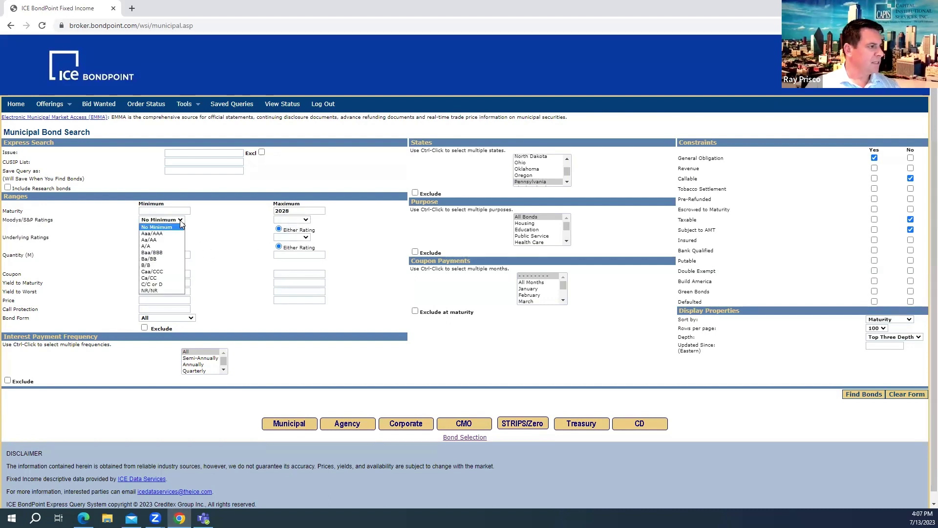
pyautogui.click(172, 245)
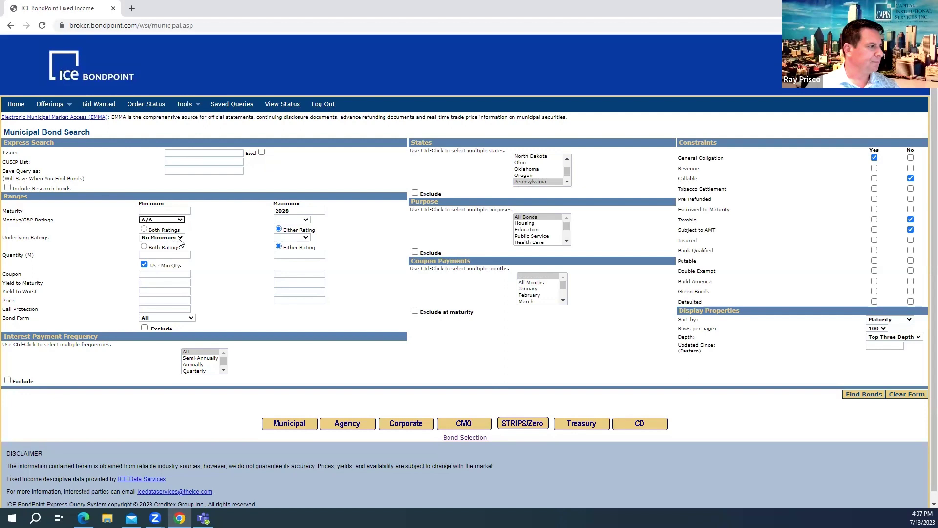
pyautogui.click(180, 237)
pyautogui.click(168, 263)
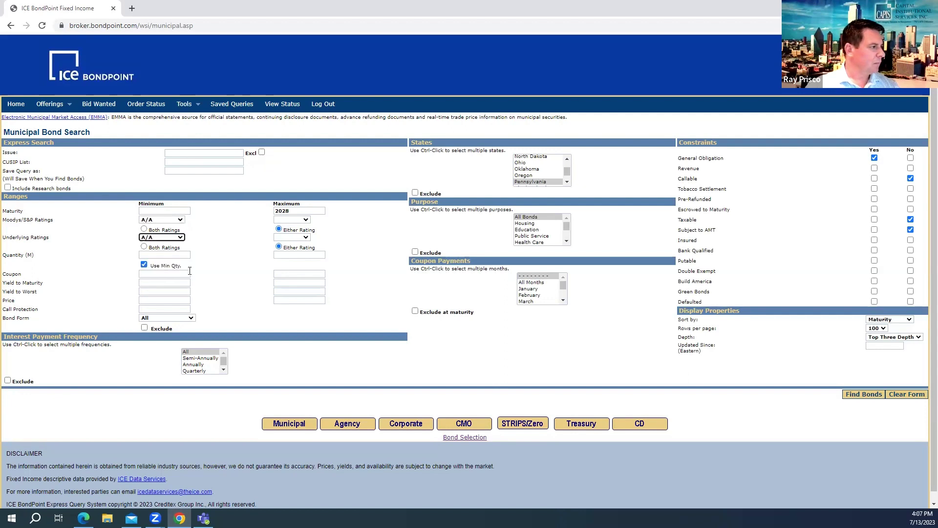
# Enter a minimum coupon of 2 and run the municipal bond search
pyautogui.click(166, 274)
pyautogui.write('2')
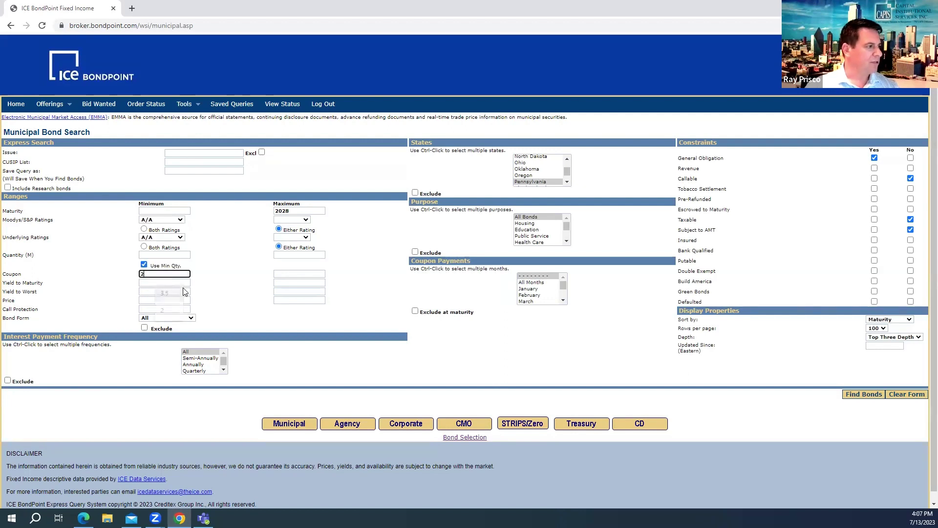
pyautogui.click(210, 283)
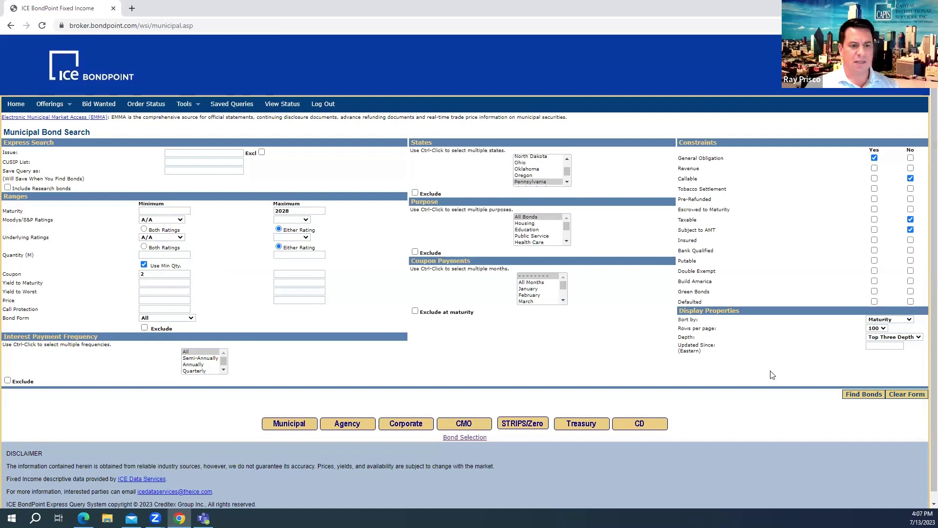
pyautogui.click(855, 395)
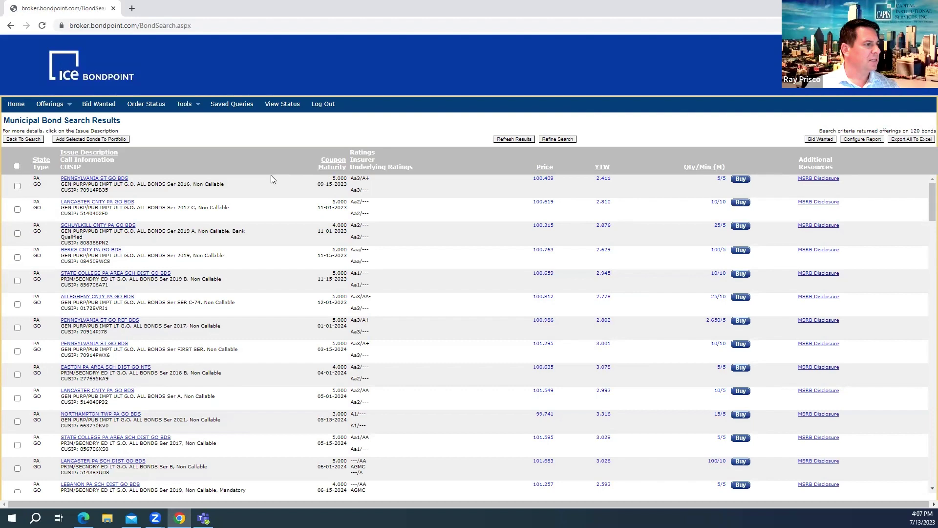
# Preview issue details among the Pennsylvania results, such as the Pennsylvania St GO 5.000% 2023 bond
pyautogui.moveTo(127, 207)
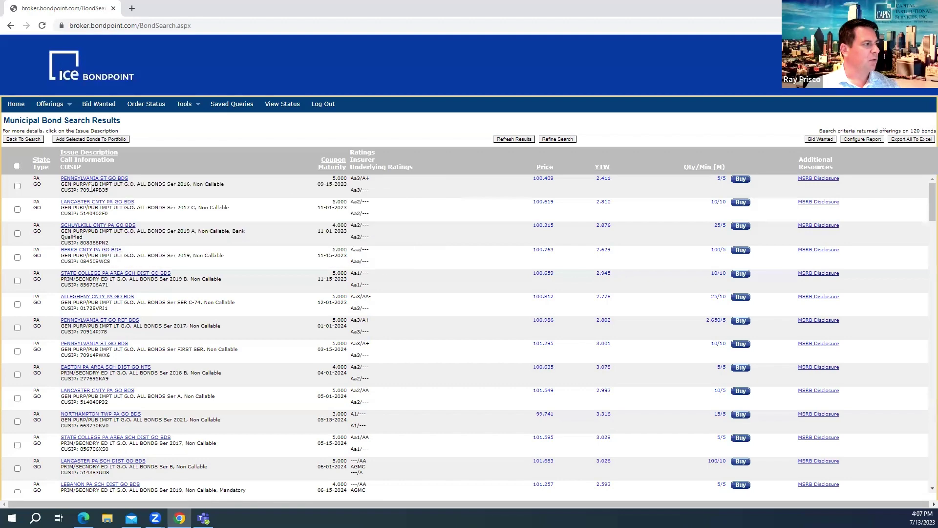
pyautogui.moveTo(92, 183)
# Start buying the first Pennsylvania St GO Bds result with an order quantity of 5
pyautogui.click(740, 179)
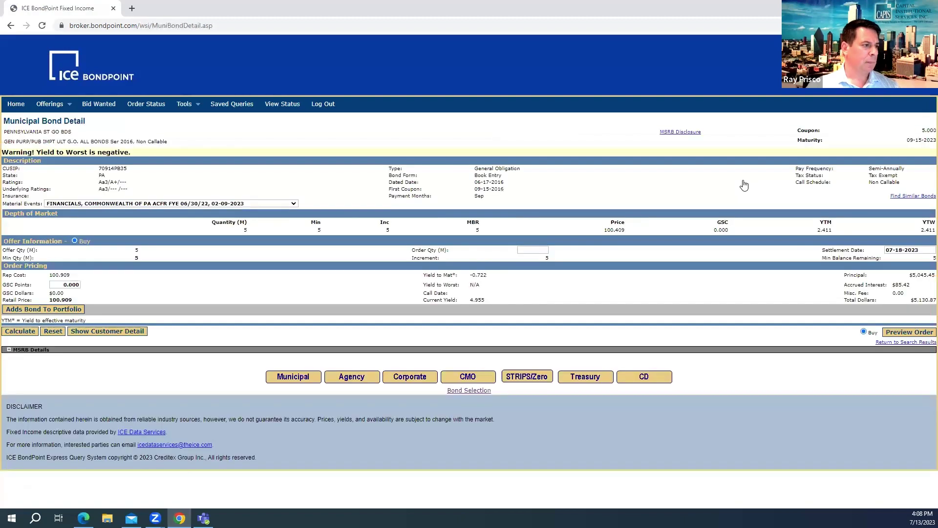
pyautogui.click(547, 249)
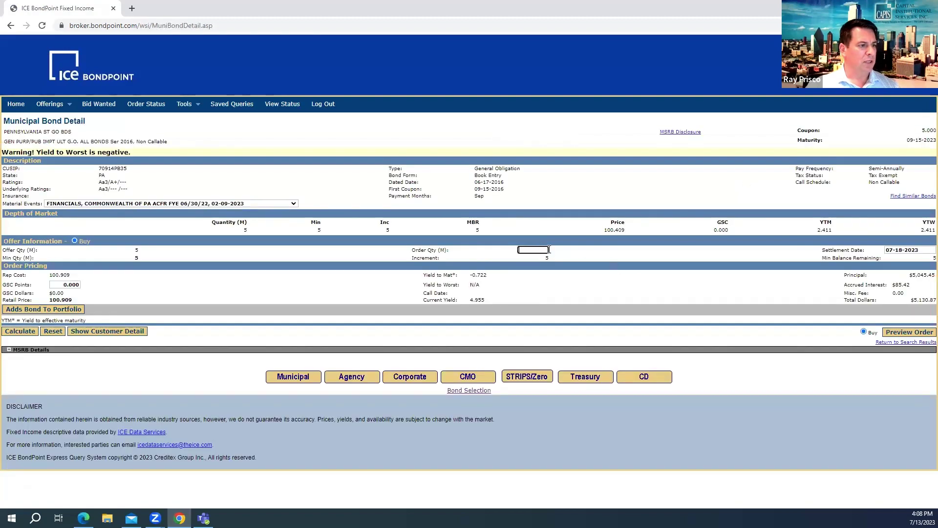
pyautogui.write('5')
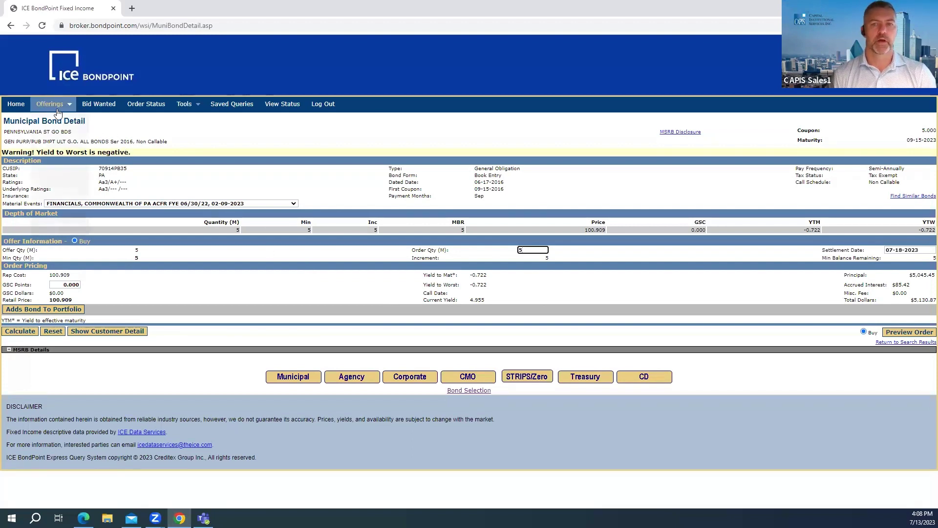
# Open the Corporate Bond Search and enter amazon in the Express Search Issue box
pyautogui.moveTo(53, 109)
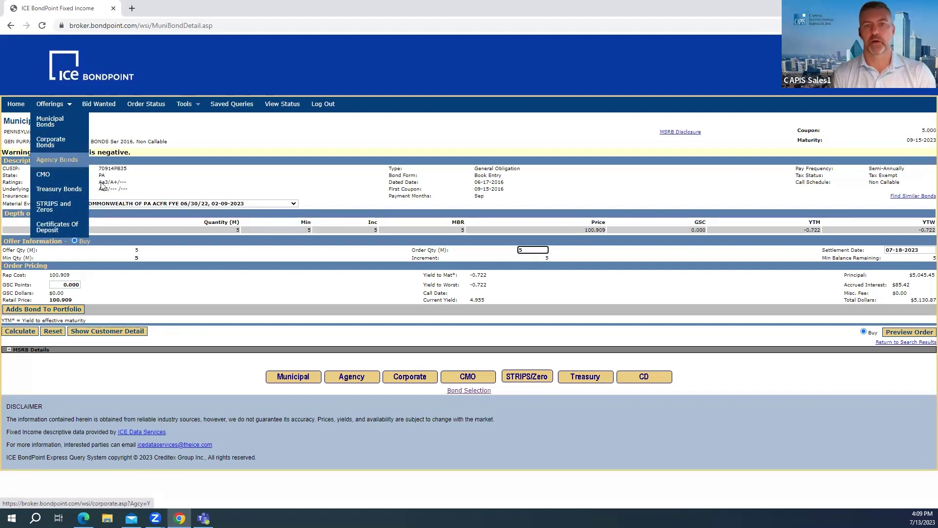
pyautogui.click(410, 378)
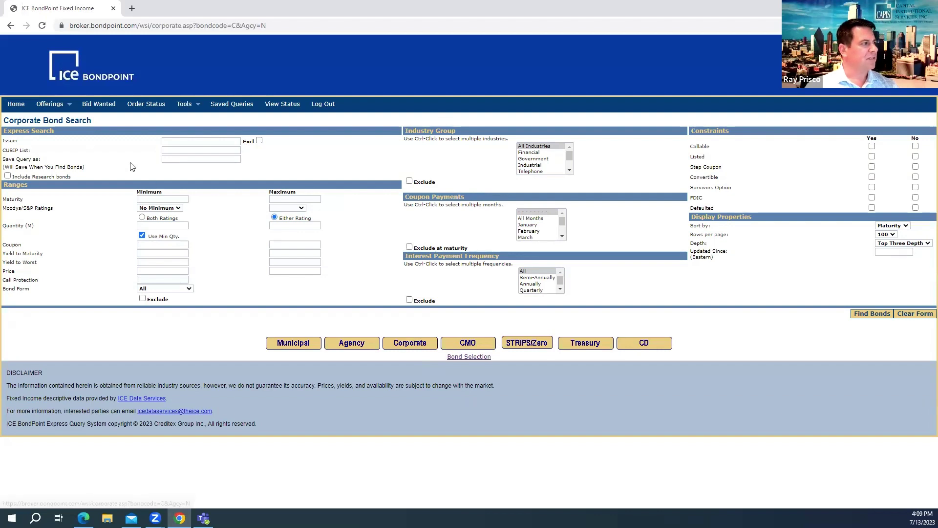
pyautogui.click(59, 108)
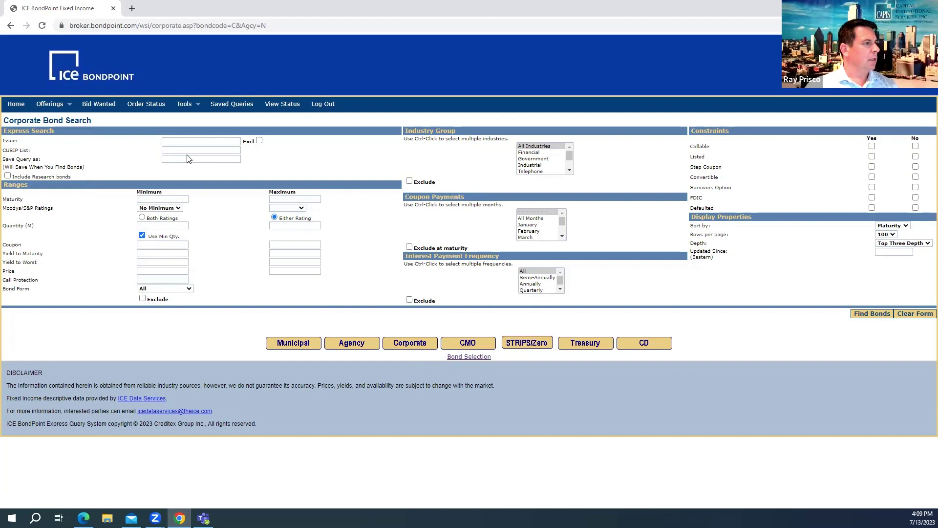
pyautogui.click(193, 143)
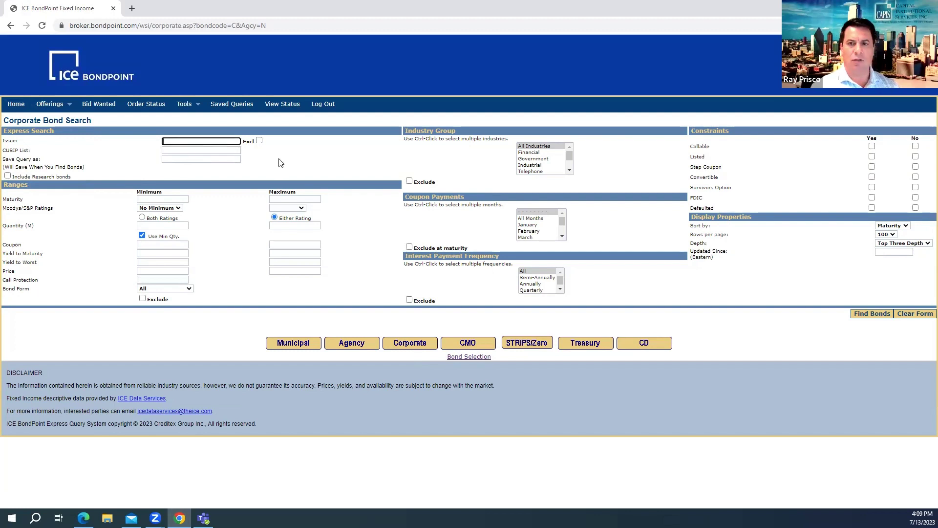
pyautogui.write('amazon')
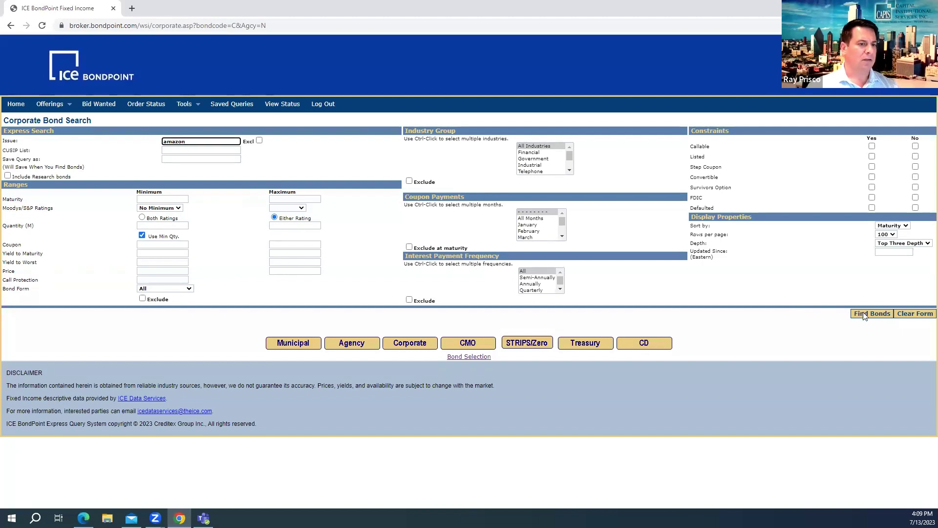
# Run the corporate search for amazon, returning 33 Amazon Com Inc offerings
pyautogui.click(863, 315)
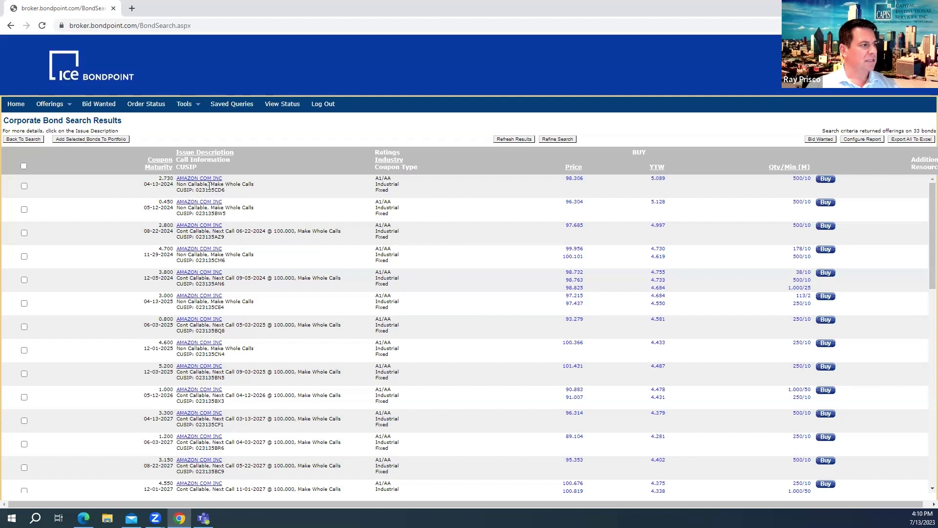
pyautogui.moveTo(210, 182)
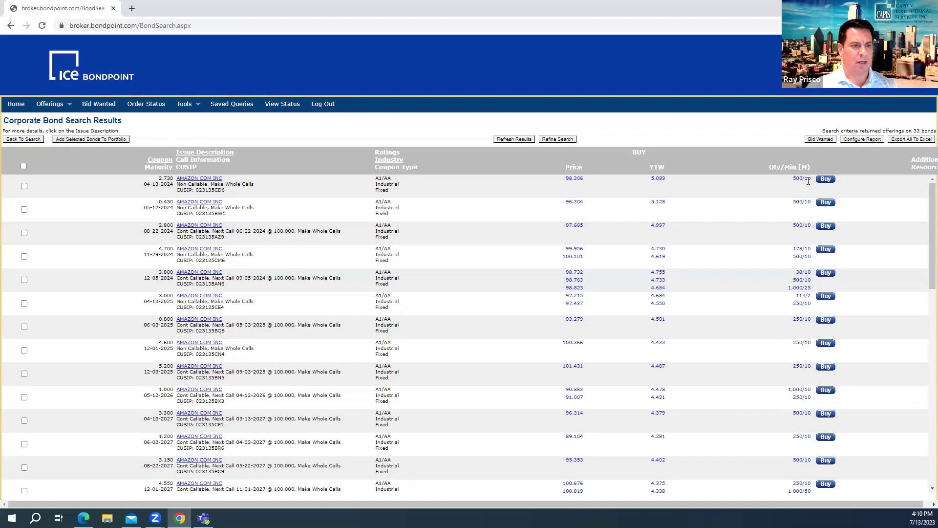
# Order 25 of the Amazon 2.730% bond due 04-13-2024 and preview the order
pyautogui.click(826, 183)
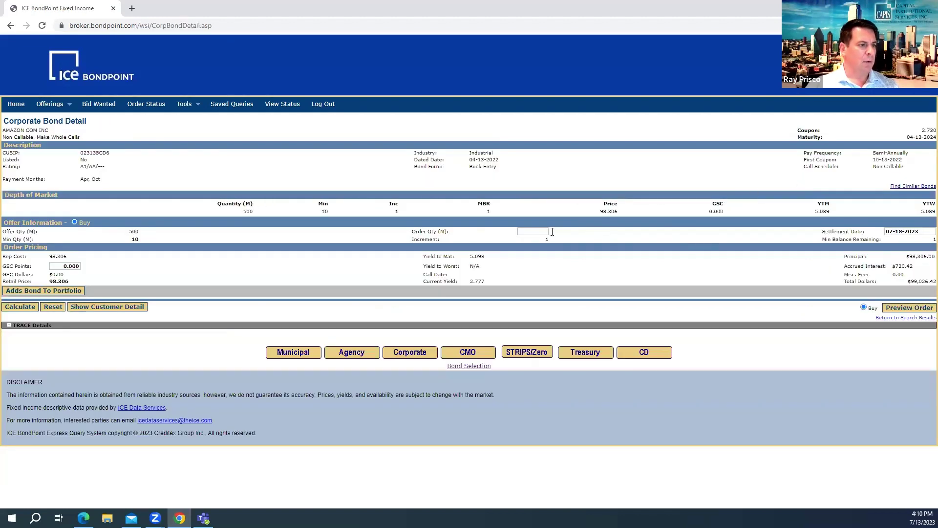
pyautogui.click(539, 232)
pyautogui.write('25')
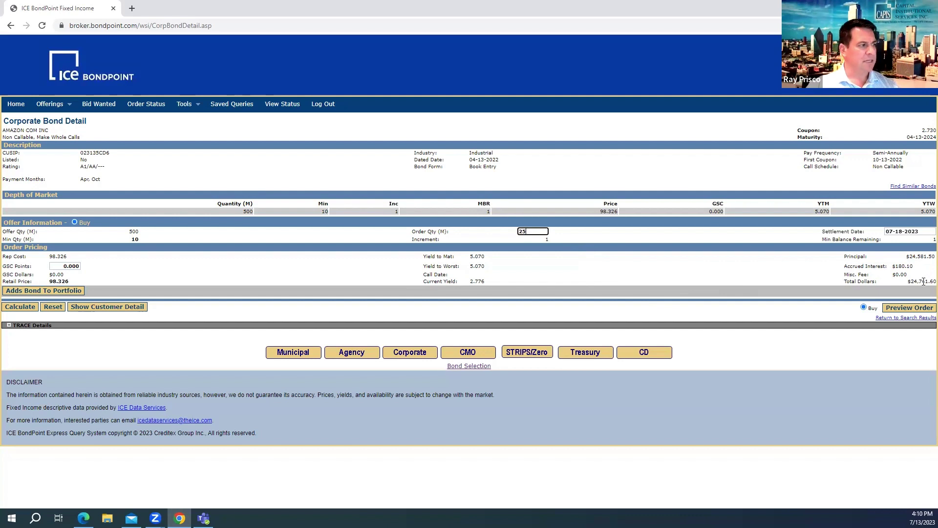
pyautogui.click(915, 310)
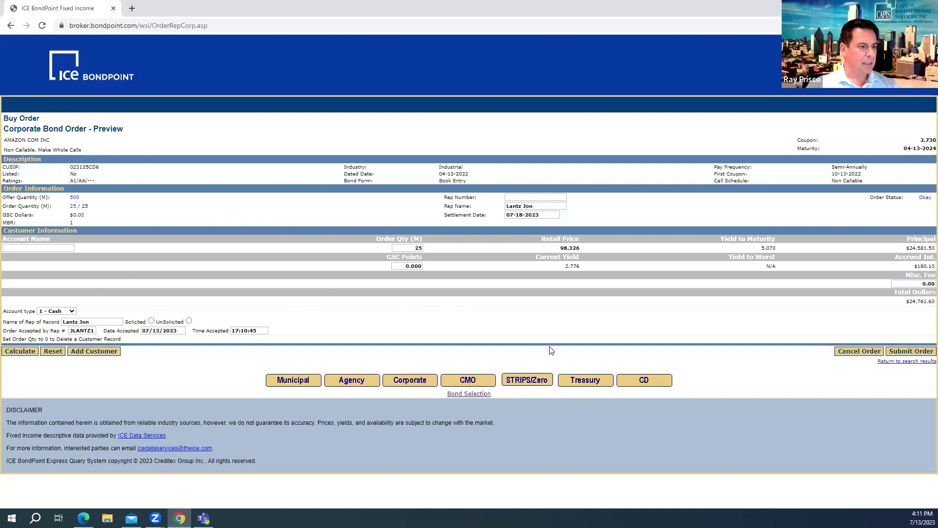
# Open the Certificates Of Deposit Search and restrict it to Texas
pyautogui.click(655, 382)
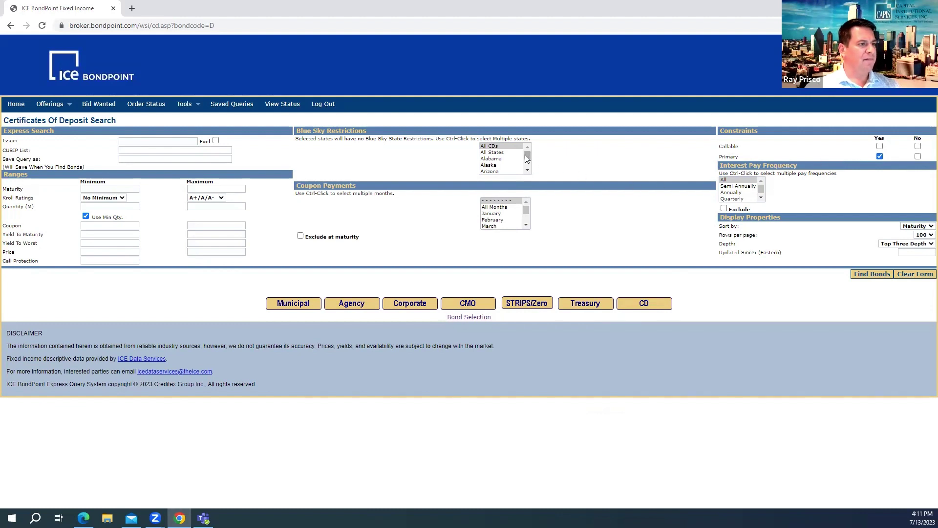
pyautogui.scroll(-5, 528, 162)
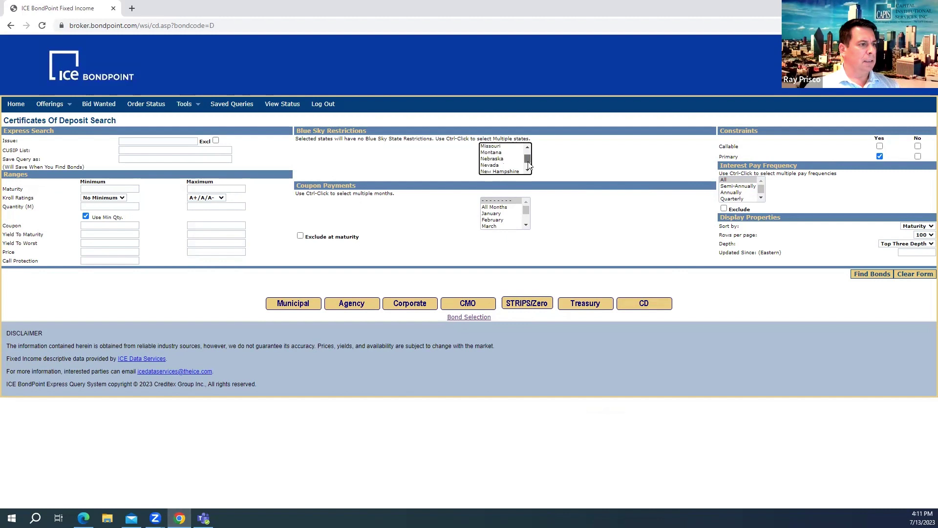
pyautogui.rightClick(533, 164)
pyautogui.click(536, 157)
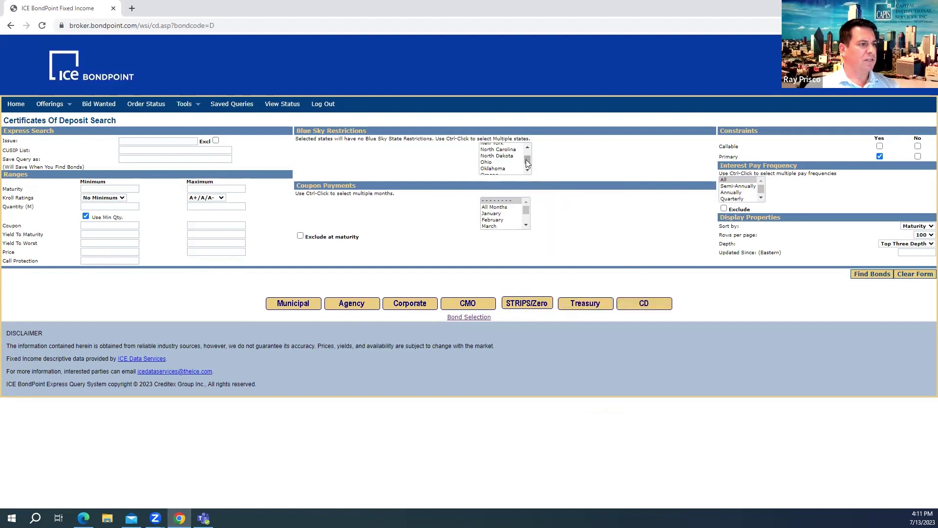
pyautogui.scroll(-5, 526, 159)
pyautogui.scroll(2, 528, 154)
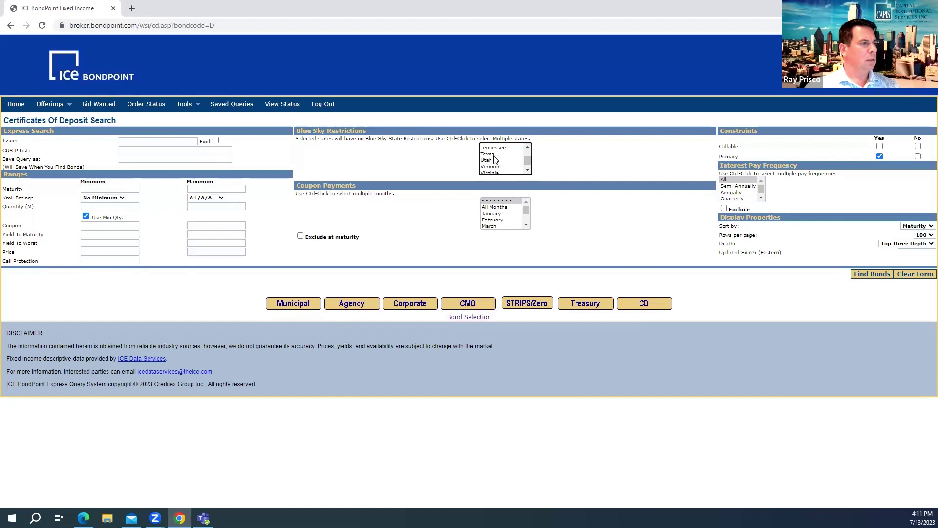
pyautogui.click(491, 155)
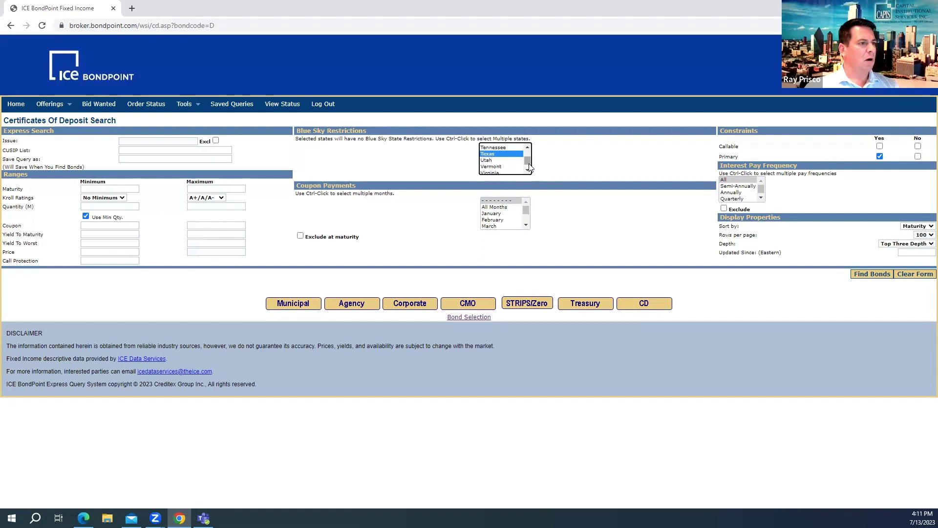
pyautogui.scroll(10, 530, 161)
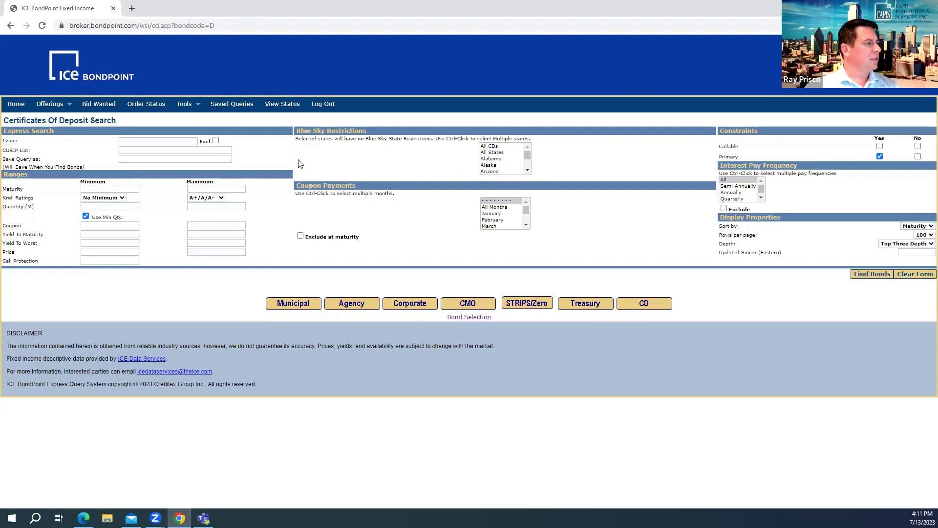
# Set both the minimum and maximum CD maturity years to 2024
pyautogui.click(126, 188)
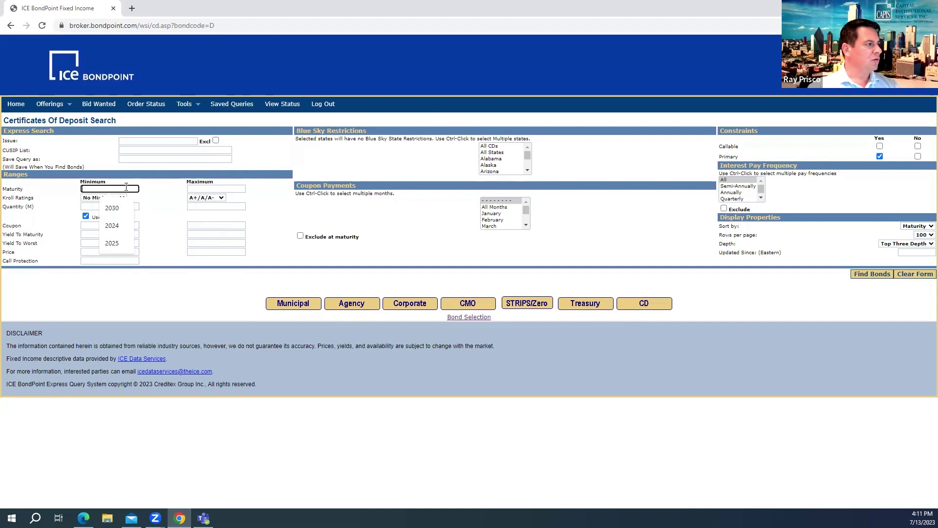
pyautogui.write('2024')
pyautogui.press('Tab')
pyautogui.write('2')
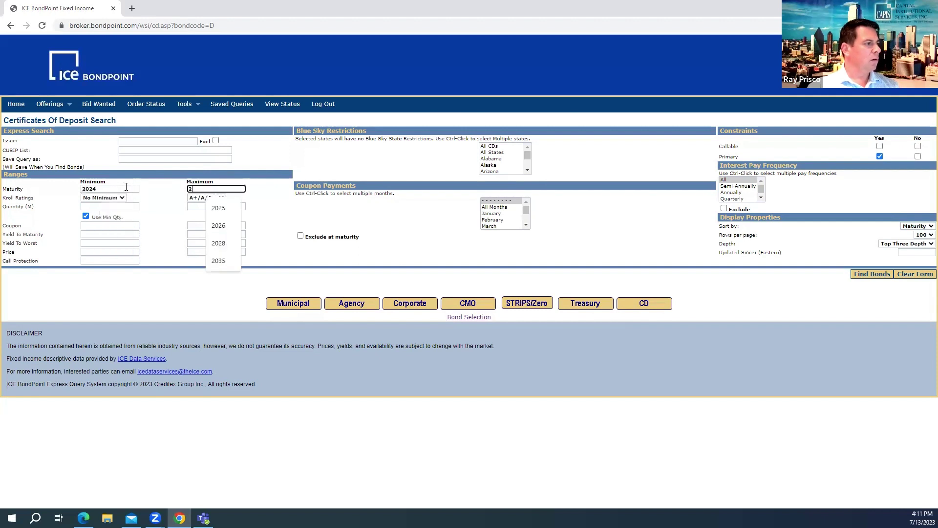
pyautogui.write('024')
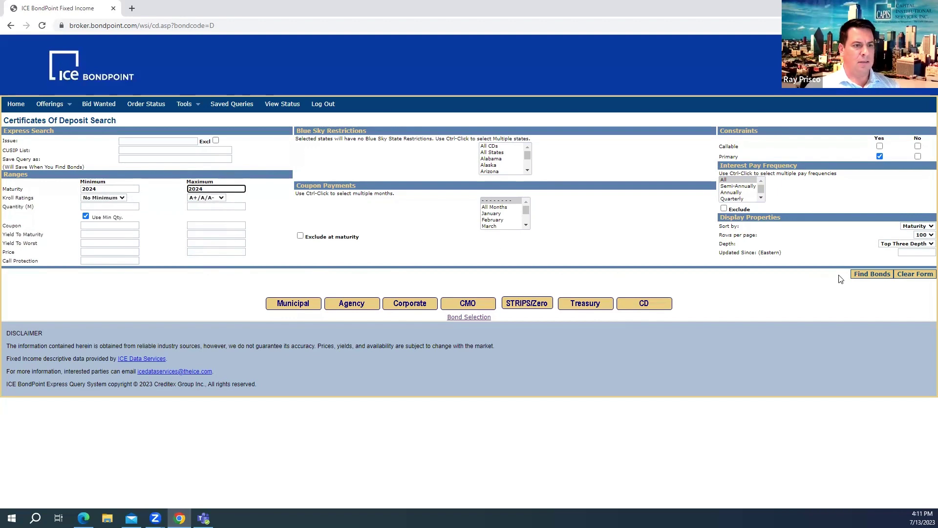
# Run the certificate of deposit search to list 15 CD offerings maturing July–November 2024
pyautogui.click(862, 275)
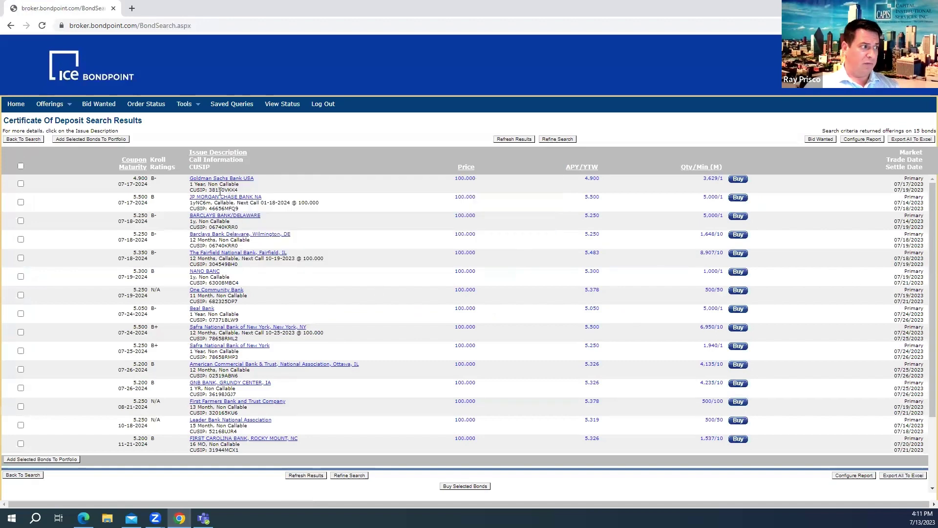
pyautogui.moveTo(209, 202)
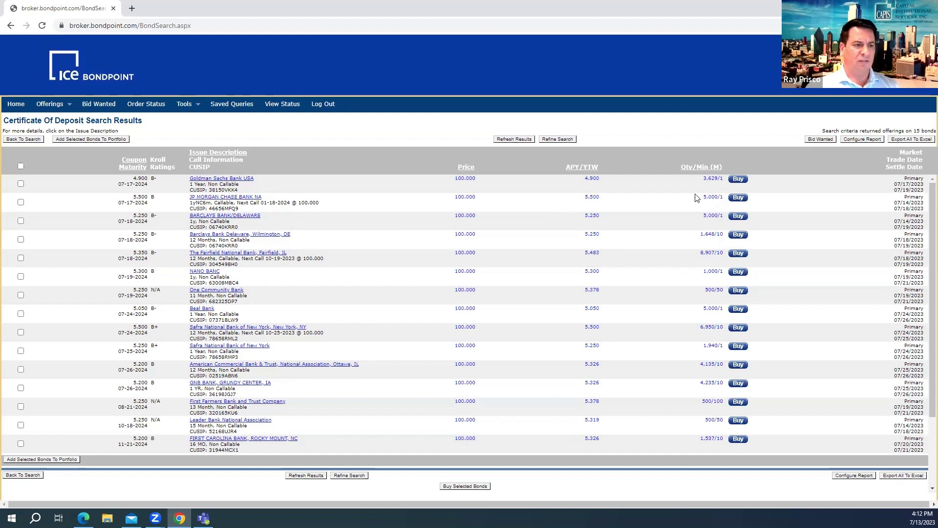
# Preview a 240 buy order for the Goldman Sachs Bank USA 4.900% 2024 CD, totalling $240,000
pyautogui.click(737, 182)
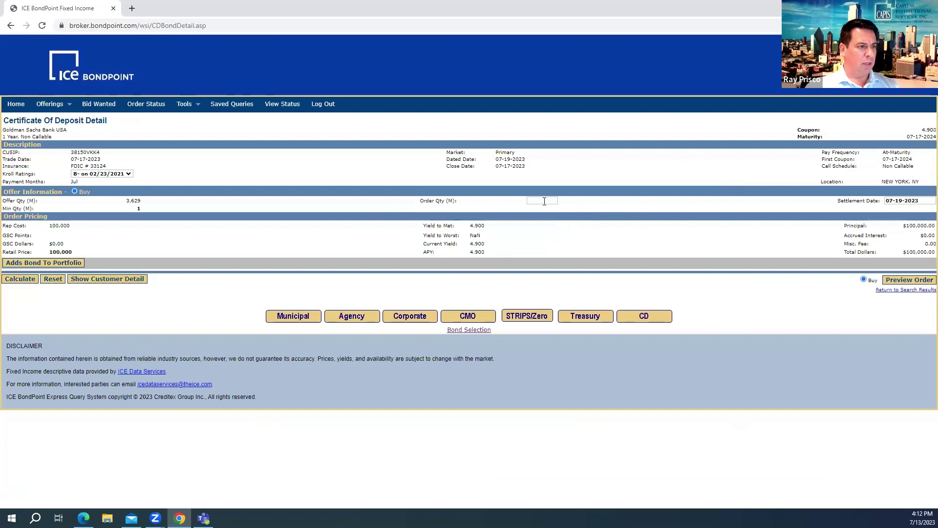
pyautogui.click(544, 201)
pyautogui.write('240')
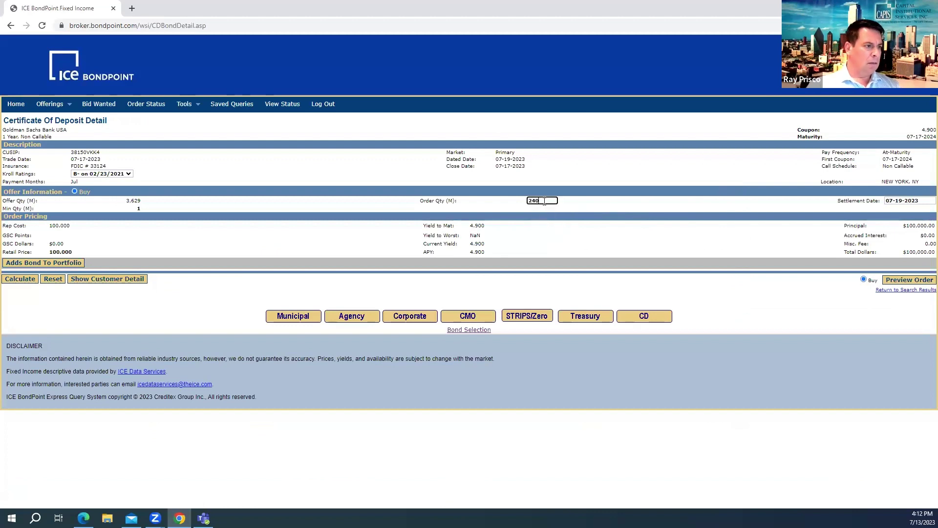
pyautogui.click(895, 281)
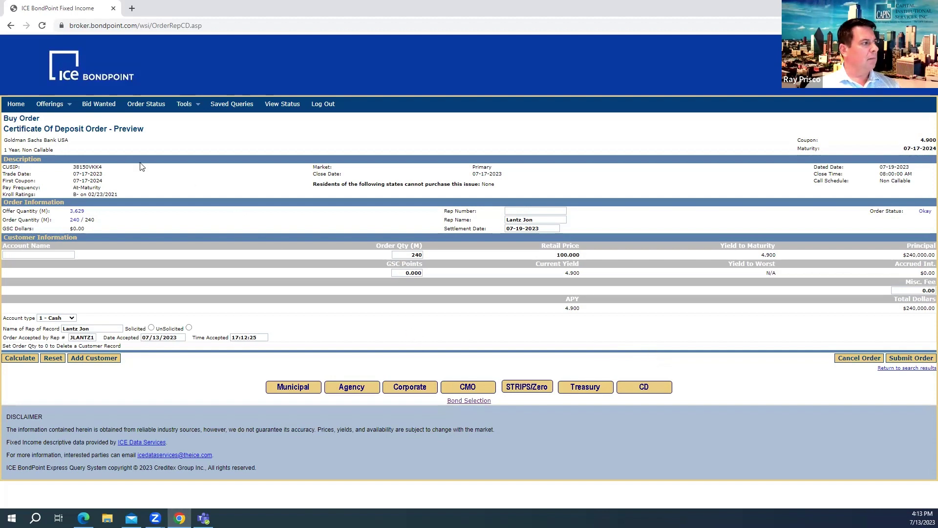
# From home, fill a Bid Wanted request for 25 bonds of CUSIP 023135bn5 and preview it
pyautogui.click(17, 105)
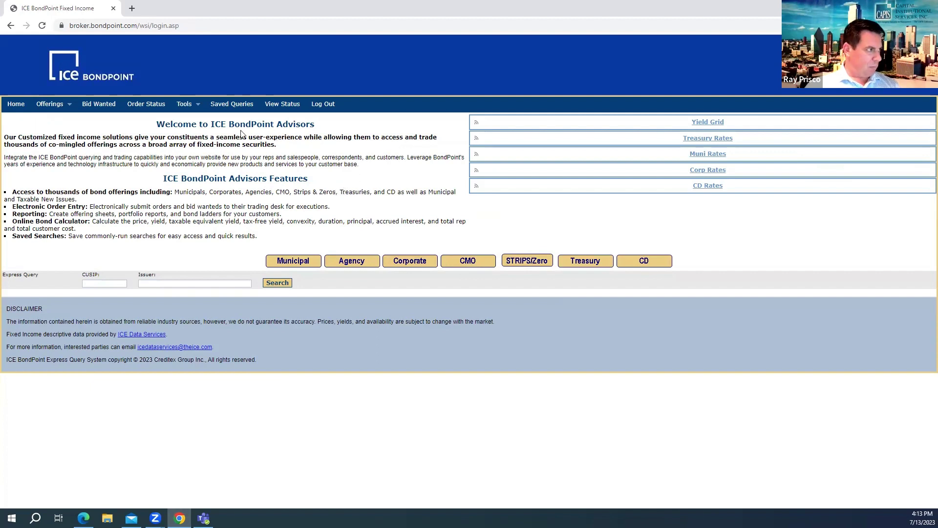
pyautogui.click(103, 106)
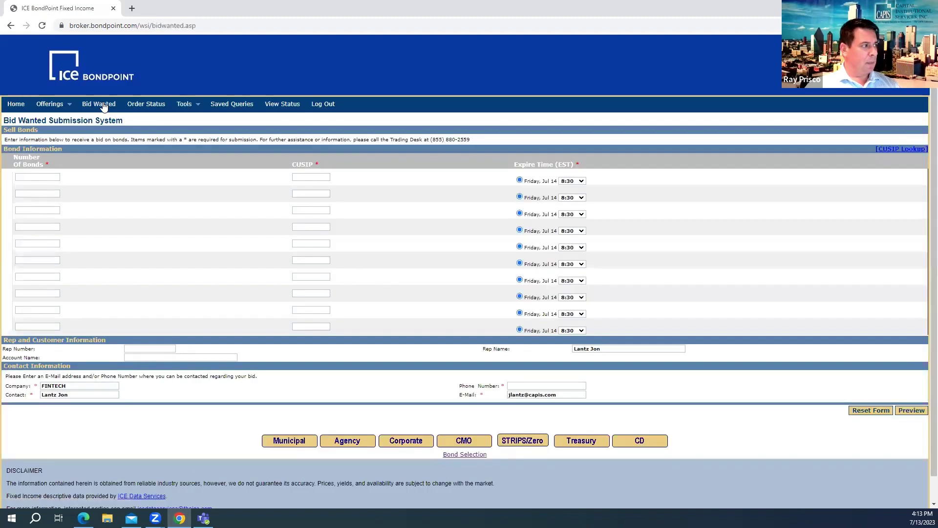
pyautogui.click(51, 177)
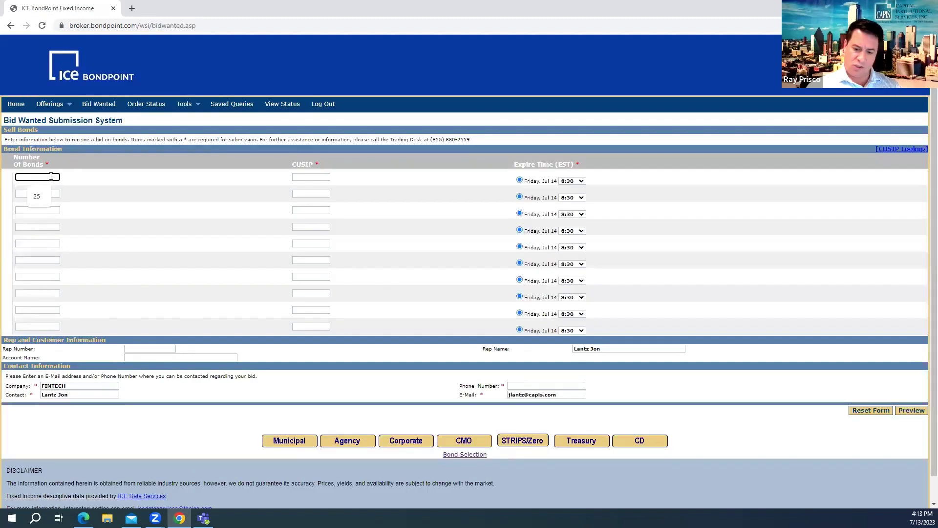
pyautogui.write('25')
pyautogui.press('Tab')
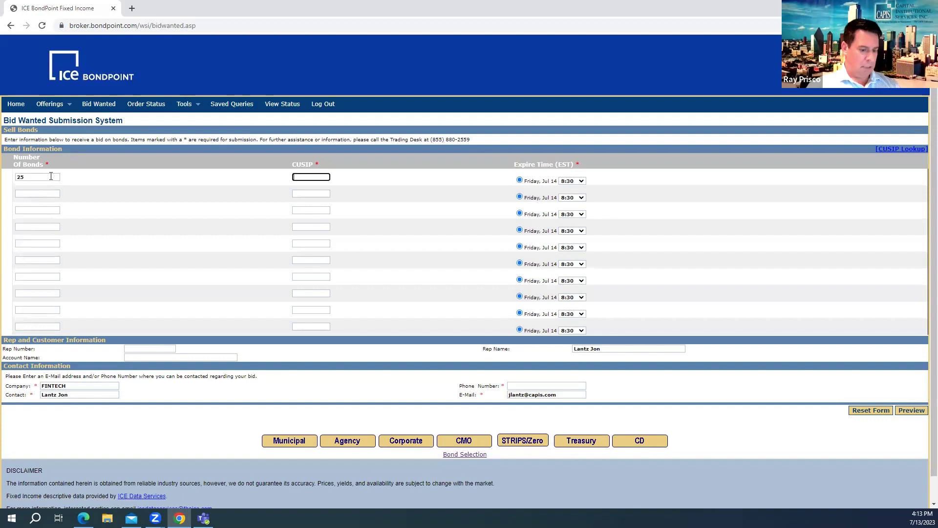
pyautogui.write('023')
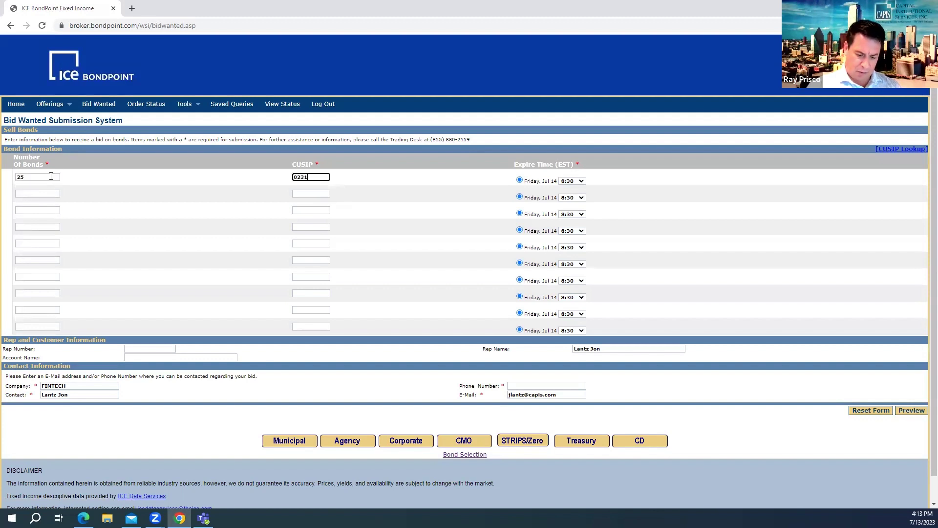
pyautogui.write('1')
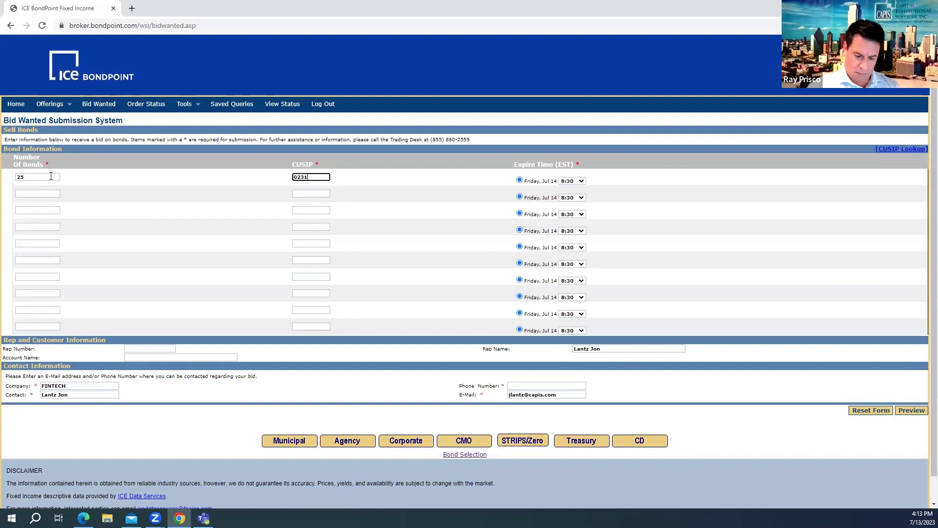
pyautogui.write('35bn5')
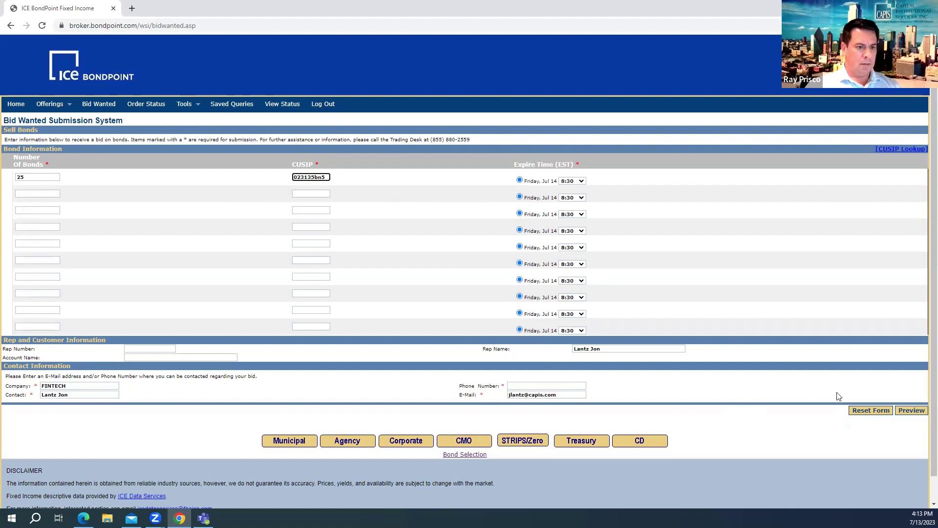
pyautogui.click(909, 414)
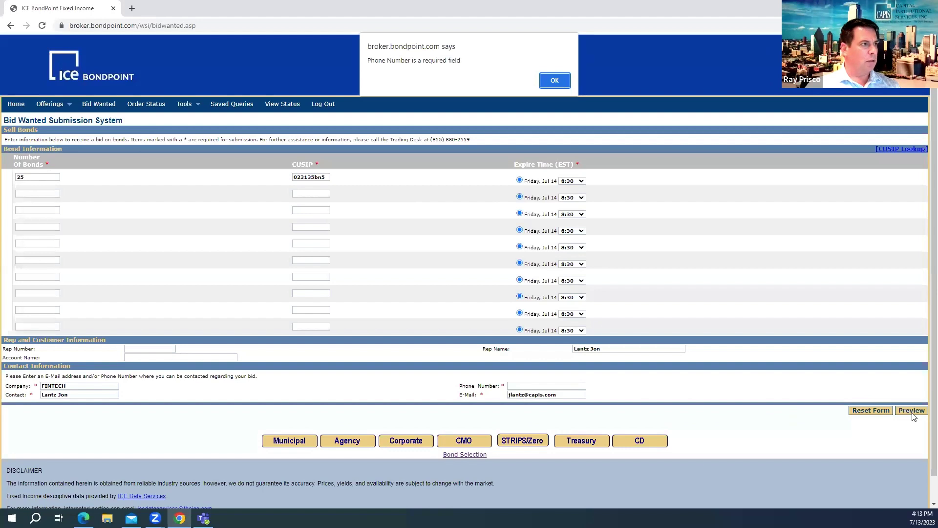
# Add the contact phone number, submit the bid request for 25 Amazon 5.200% 2025 bonds, and return home
pyautogui.click(562, 87)
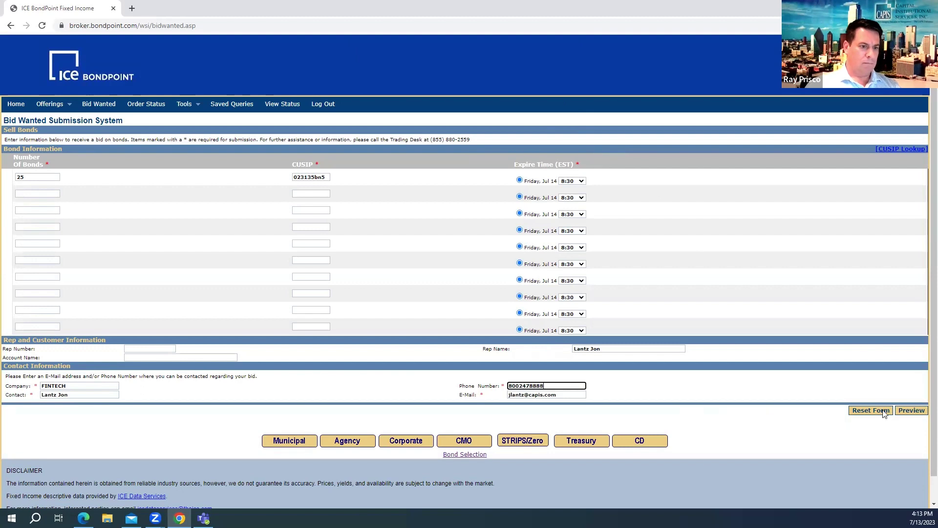
pyautogui.click(907, 409)
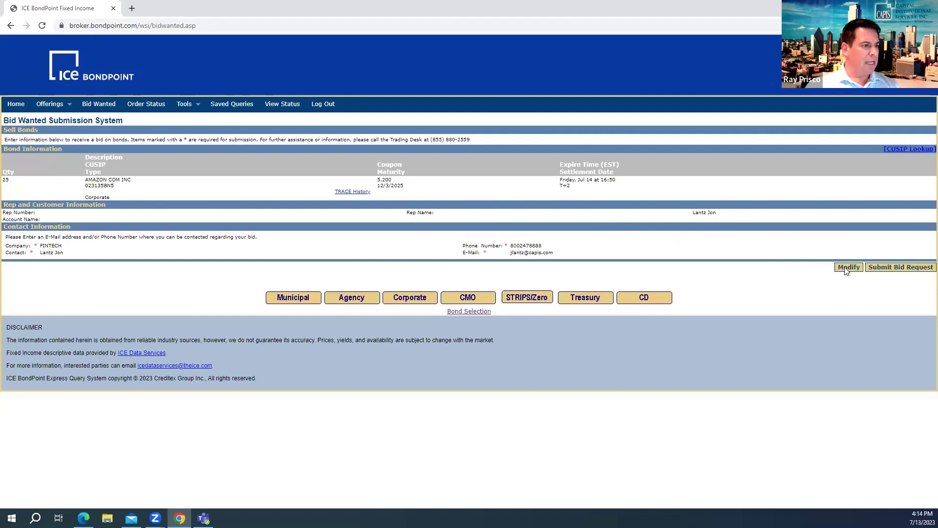
pyautogui.click(882, 269)
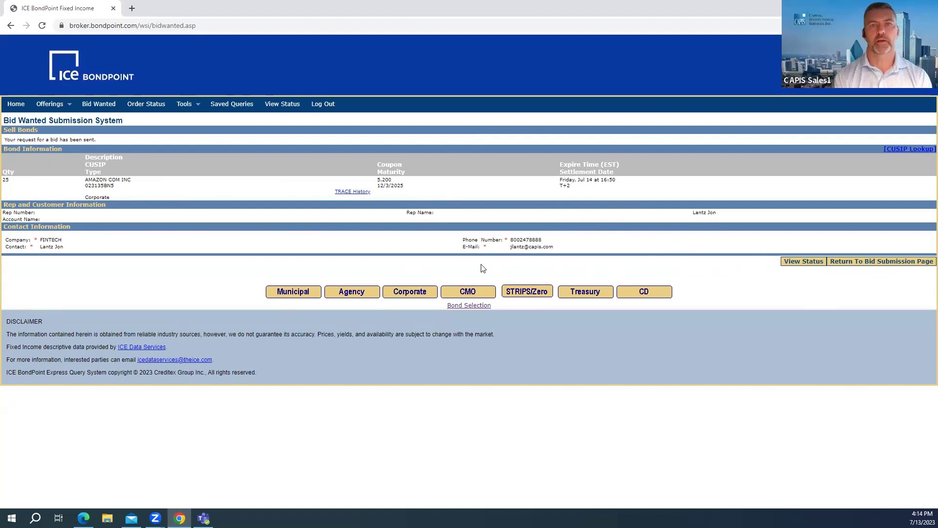
pyautogui.click(16, 105)
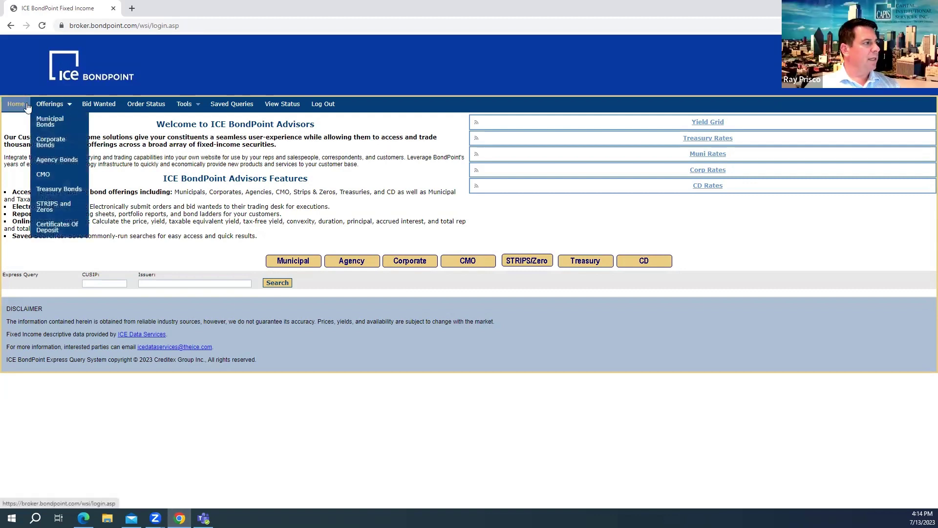
pyautogui.moveTo(46, 105)
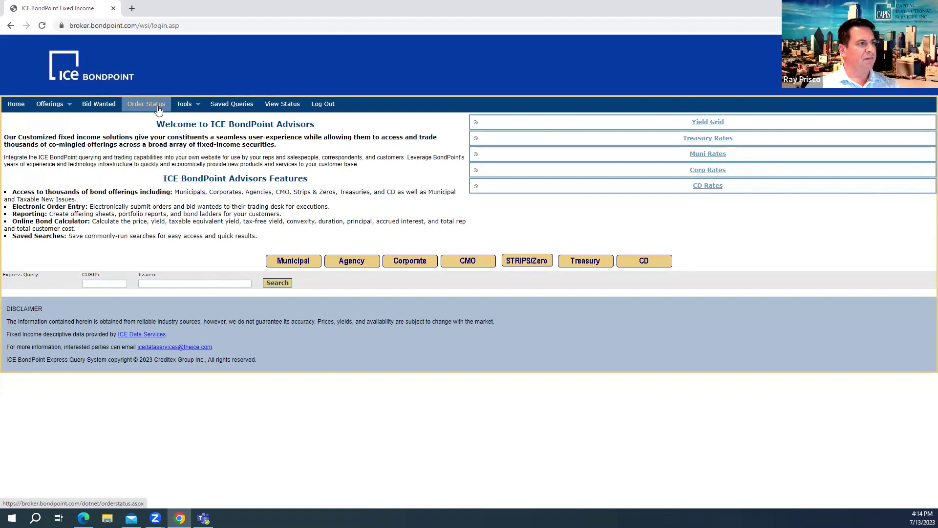
pyautogui.moveTo(186, 106)
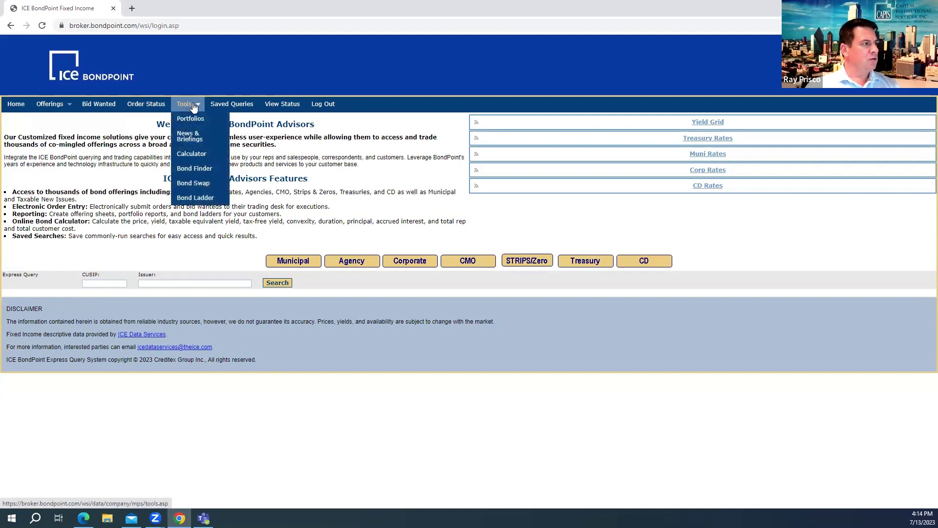
# Start the bond ladder wizard with Non-Taxable as the investment type and advance to the amount step
pyautogui.click(210, 198)
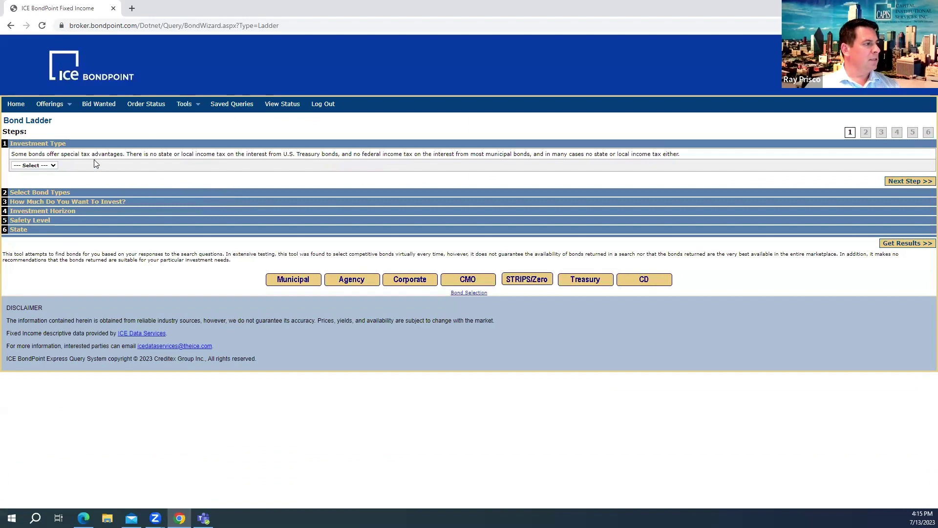
pyautogui.click(55, 166)
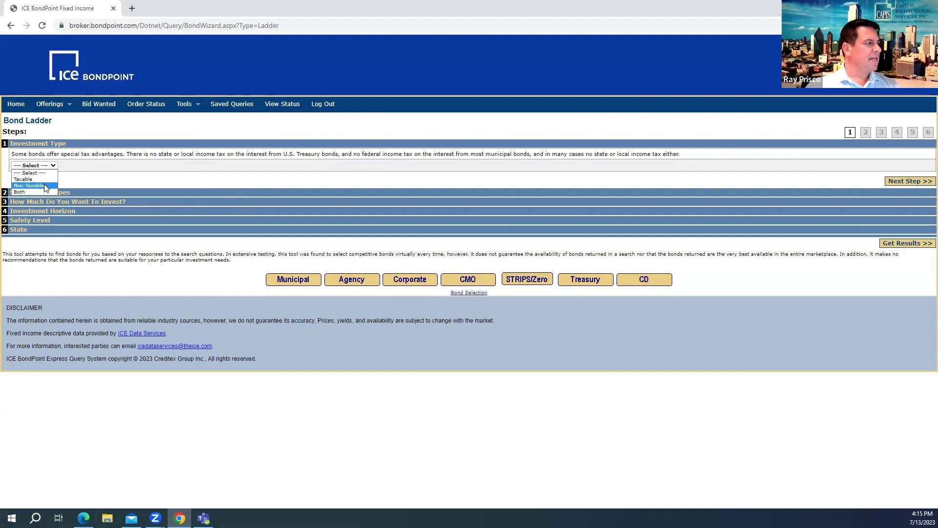
pyautogui.click(44, 186)
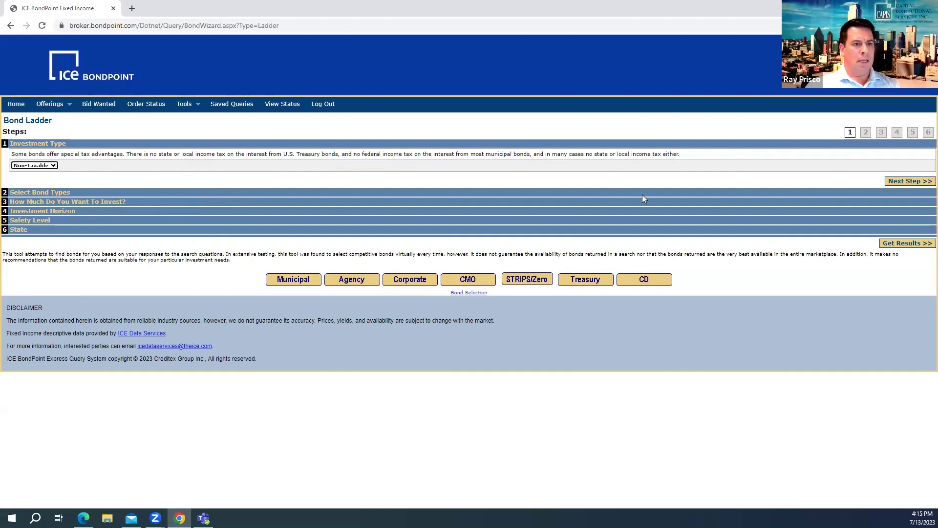
pyautogui.click(901, 181)
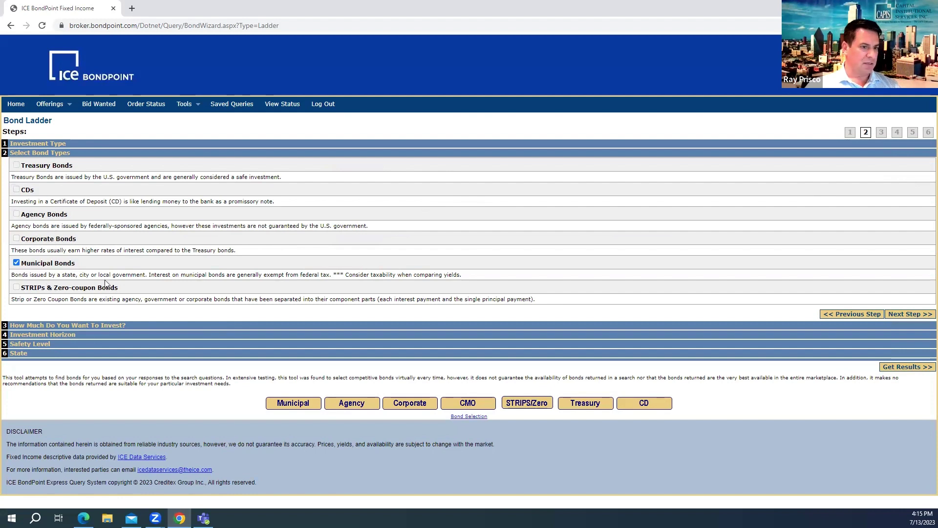
pyautogui.click(910, 314)
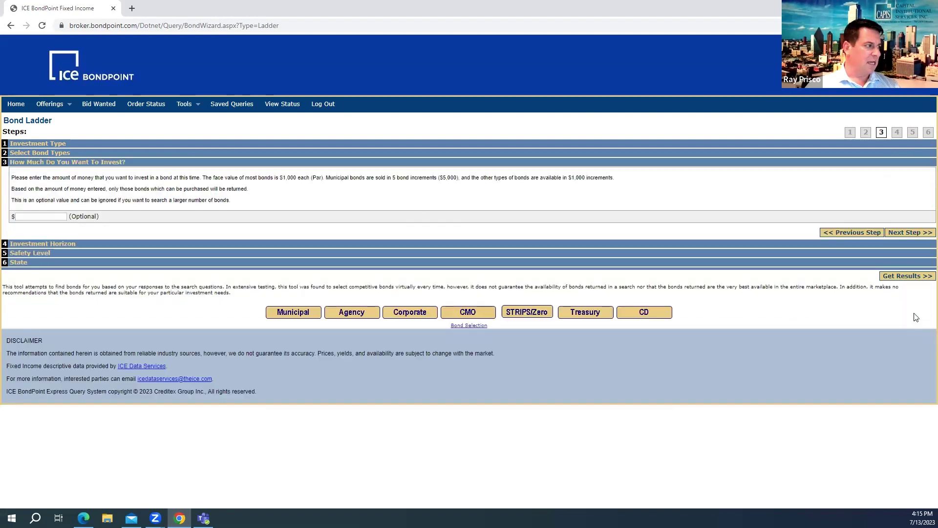
# Set a $200,000 investment in a 5-year ladder of 4 bonds, first principal payment in 2024
pyautogui.click(58, 215)
pyautogui.write('2')
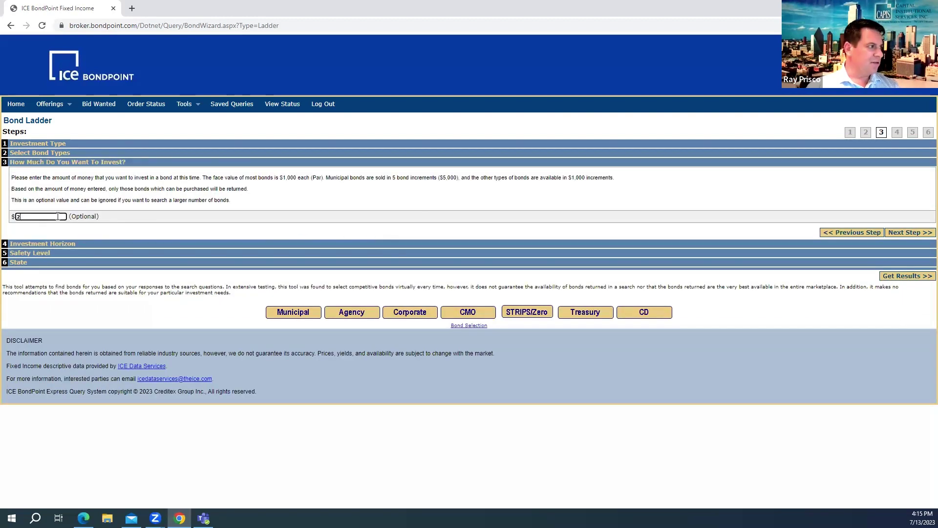
pyautogui.write('00000')
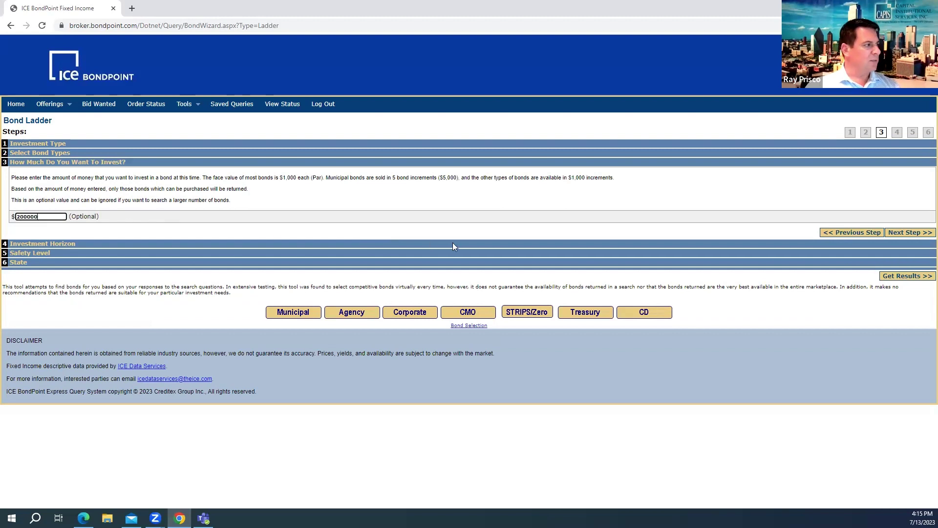
pyautogui.click(906, 231)
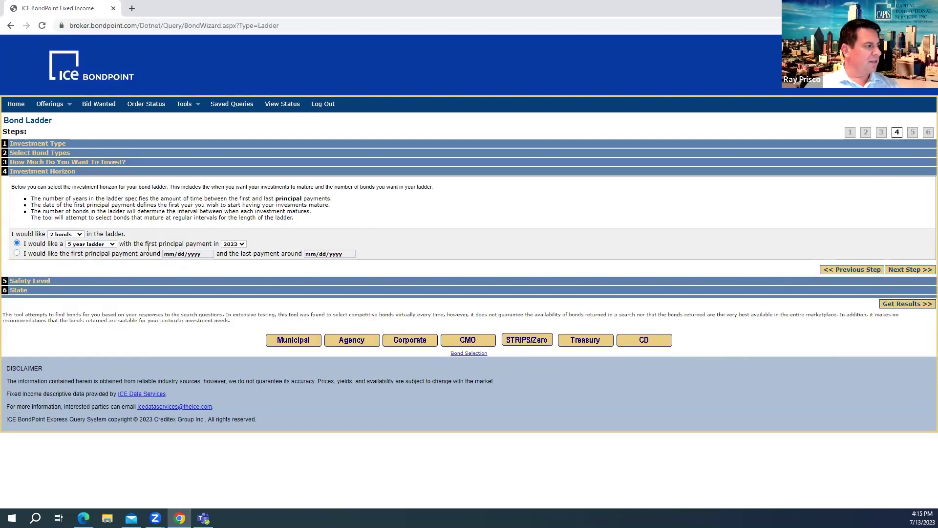
pyautogui.click(81, 236)
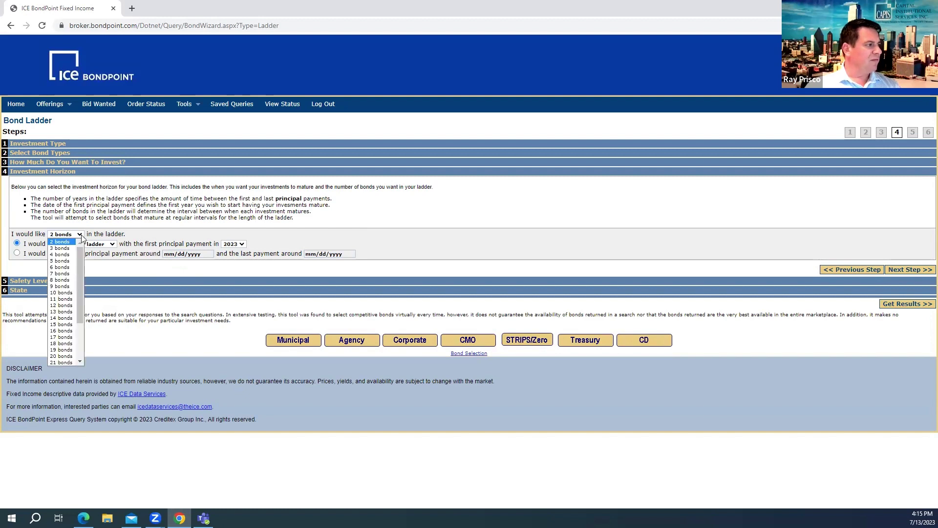
pyautogui.click(66, 255)
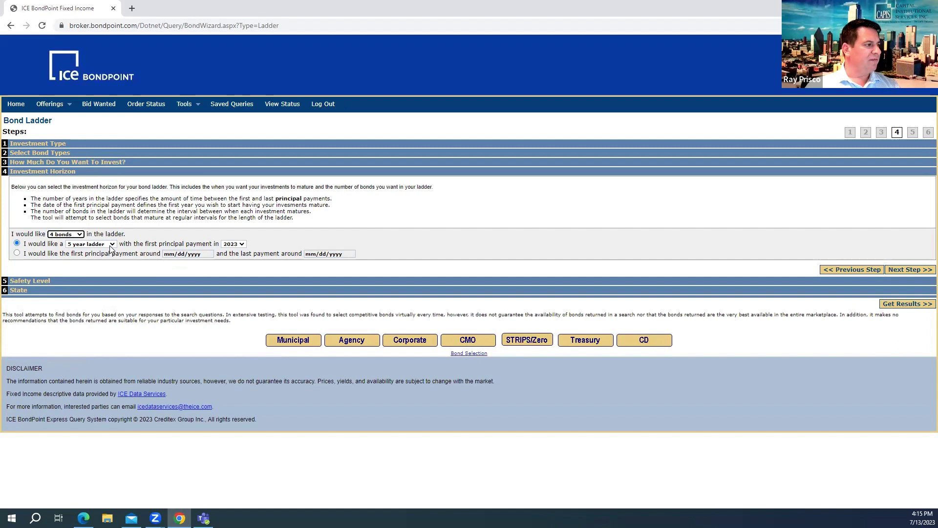
pyautogui.click(241, 244)
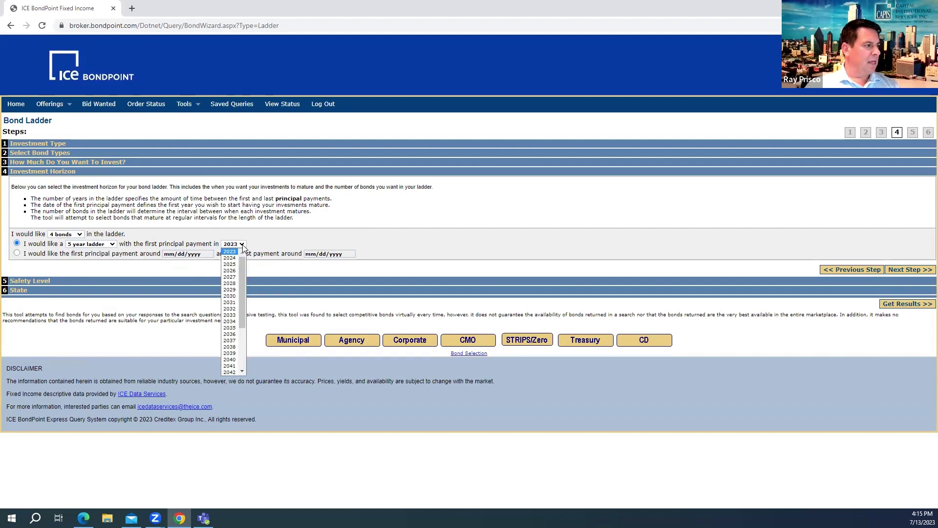
pyautogui.click(236, 258)
pyautogui.rightClick(236, 257)
pyautogui.click(266, 246)
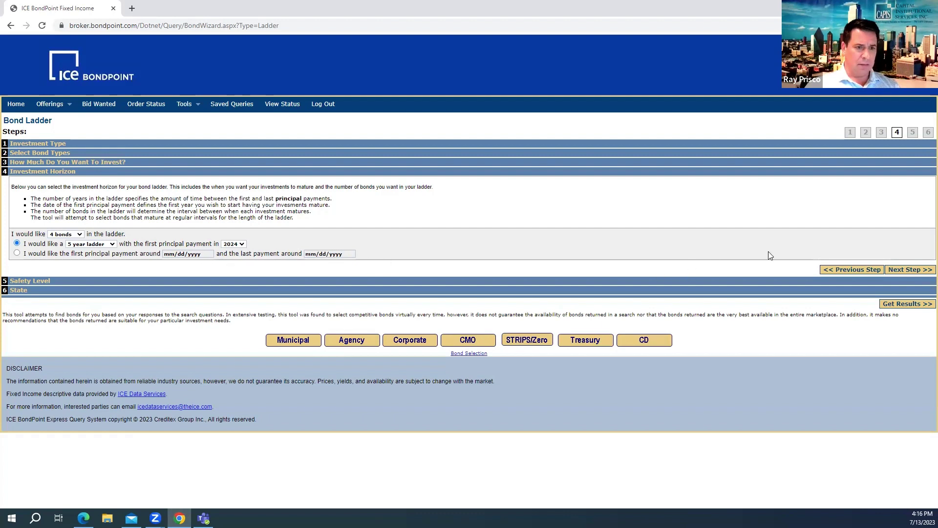
# Set the ladder's safety level to A/A Rated and above
pyautogui.click(902, 270)
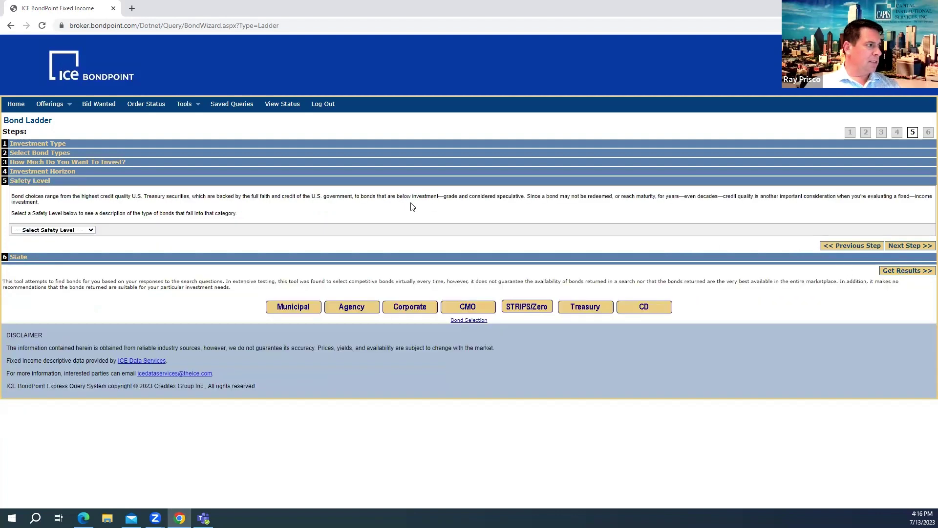
pyautogui.click(91, 230)
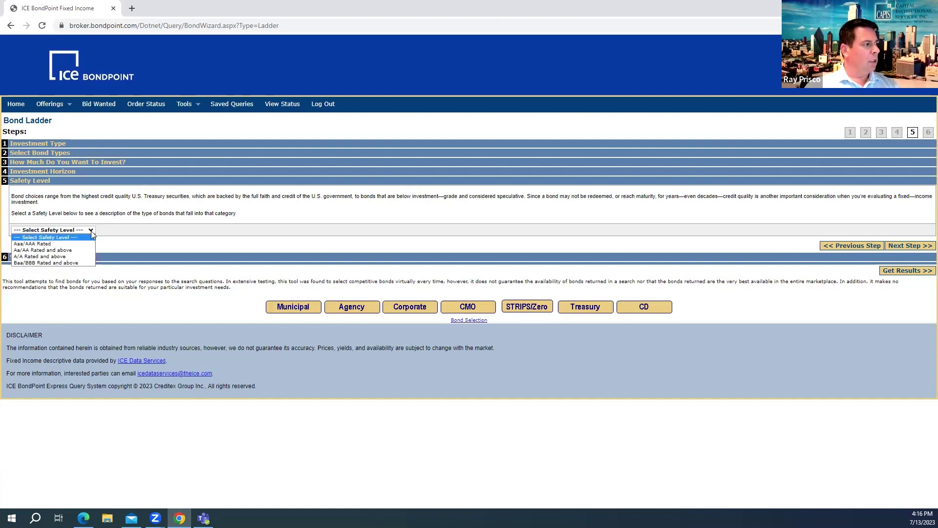
pyautogui.click(72, 253)
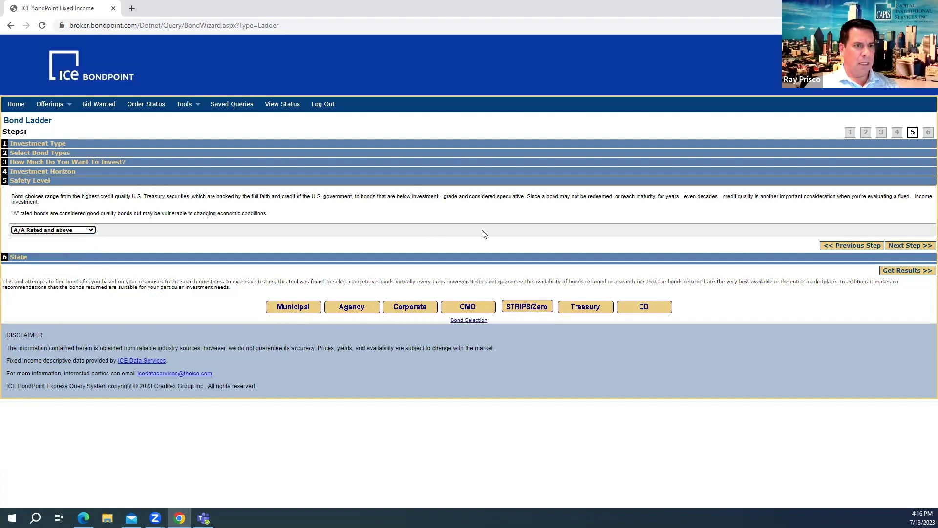
# Choose California as the primary state for the ladder
pyautogui.click(902, 247)
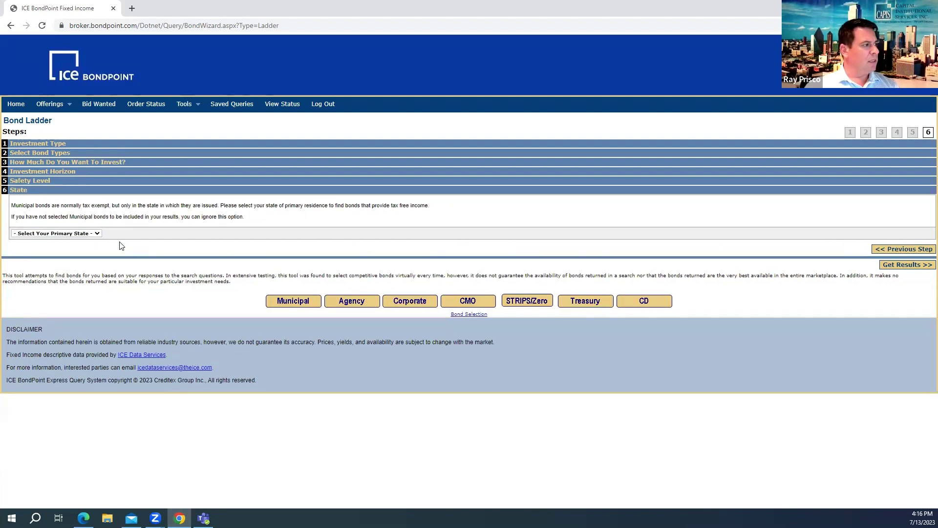
pyautogui.click(98, 236)
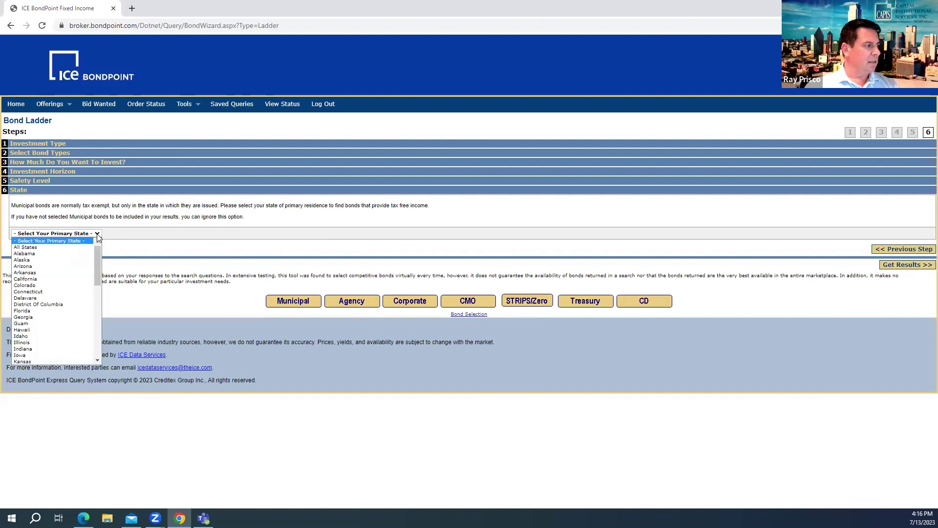
pyautogui.moveTo(95, 248); pyautogui.dragTo(97, 255)
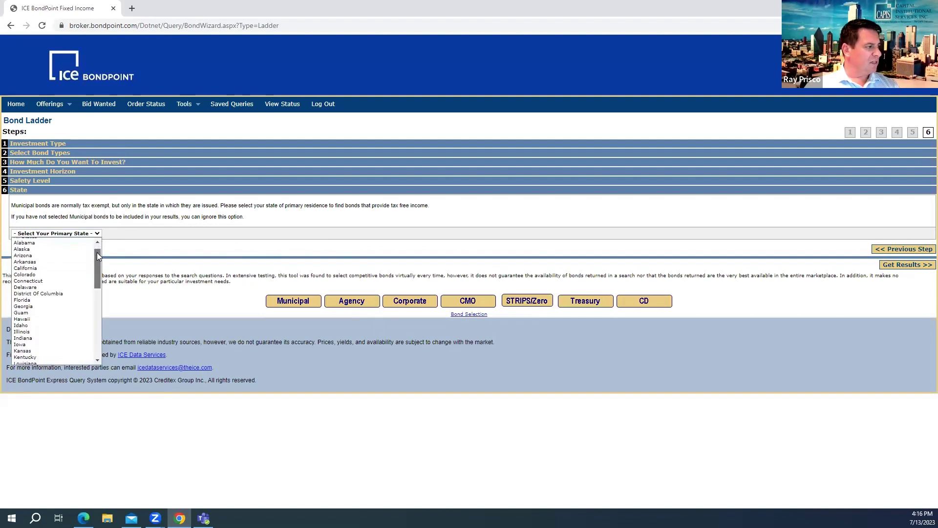
pyautogui.click(73, 270)
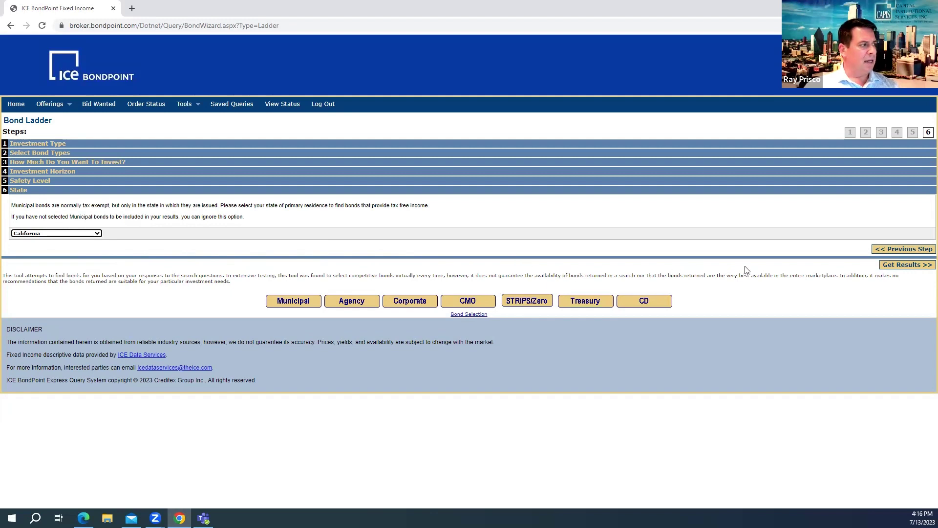
# Get the four California muni rungs maturing 2024–2029 ($195,973.93) and show only the selected rows
pyautogui.click(886, 268)
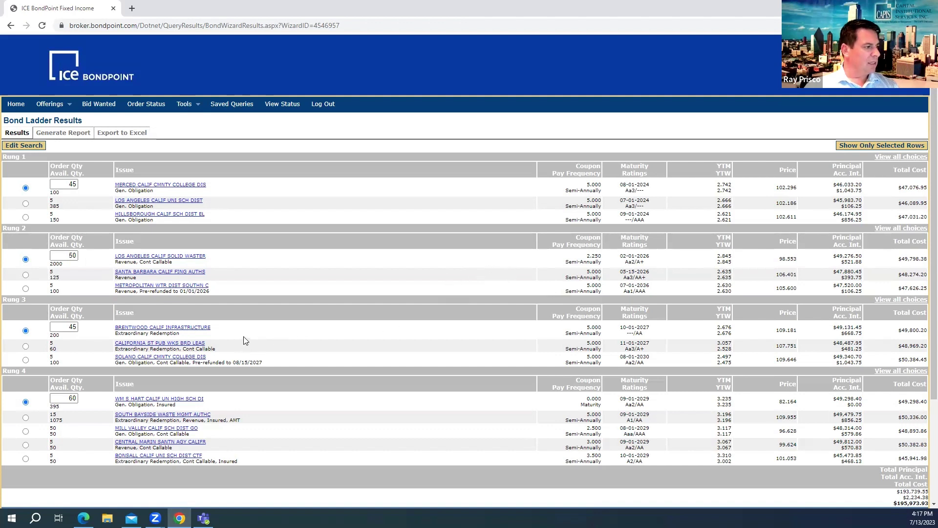
pyautogui.scroll(-1, 243, 342)
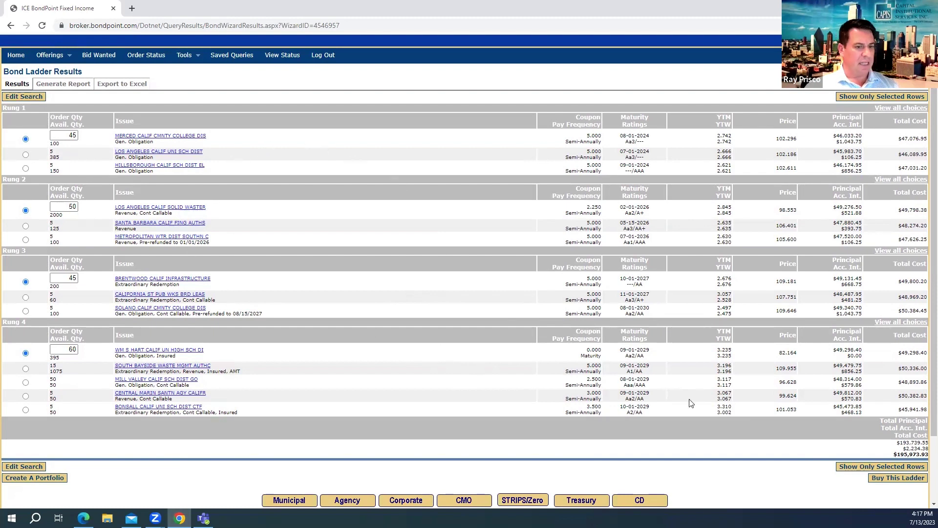
pyautogui.click(901, 468)
pyautogui.rightClick(901, 468)
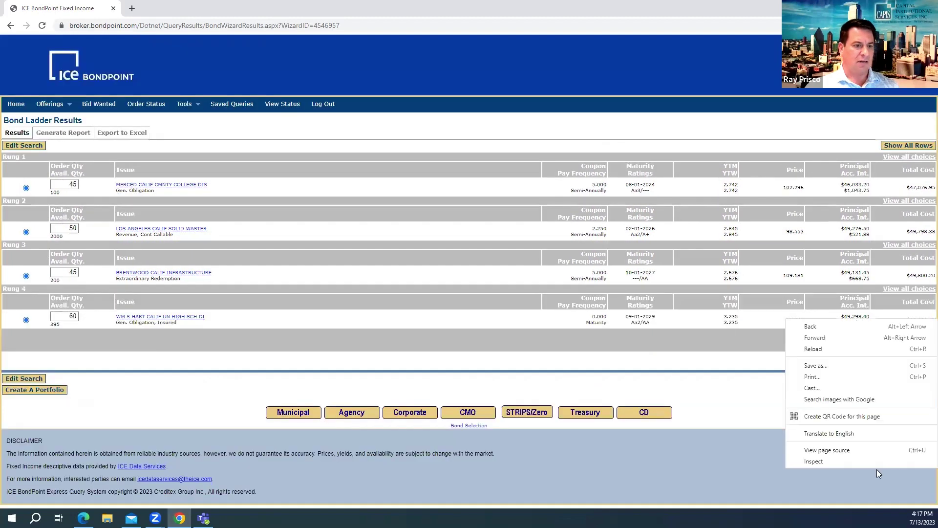
pyautogui.click(742, 411)
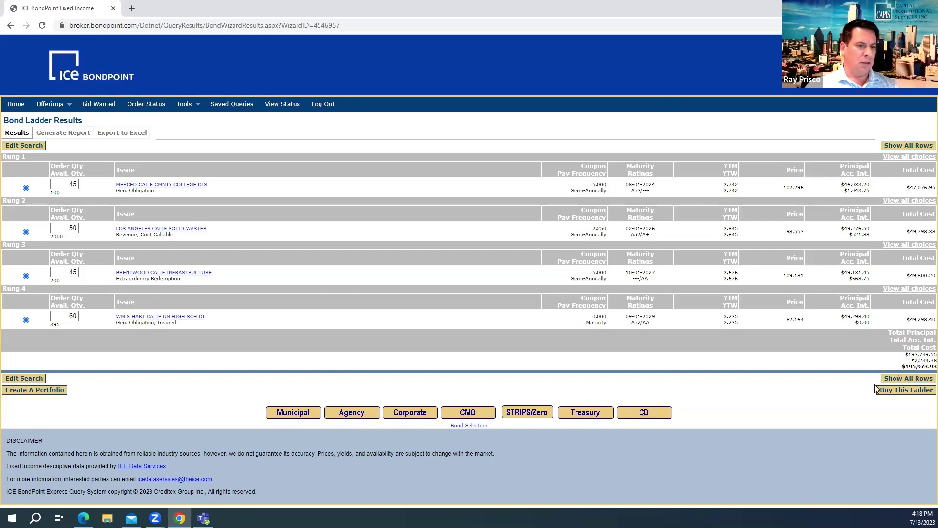
# Buy this ladder and review the order form listing quantities 45, 60, 45 and 50
pyautogui.click(893, 392)
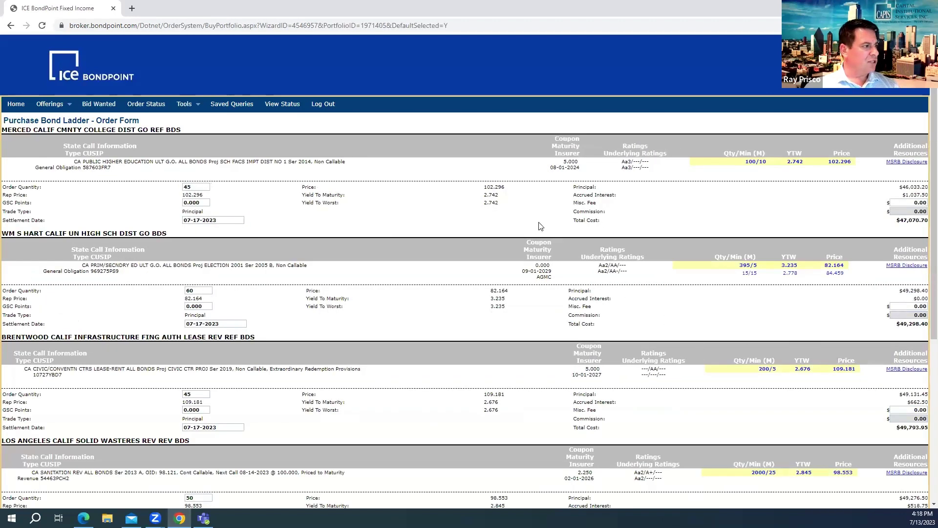
pyautogui.scroll(-4, 538, 227)
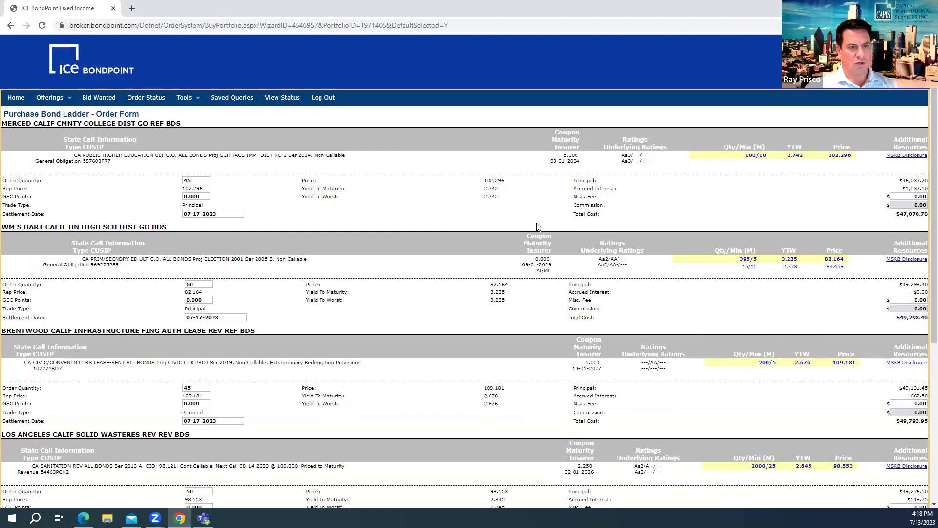
pyautogui.scroll(-1, 538, 226)
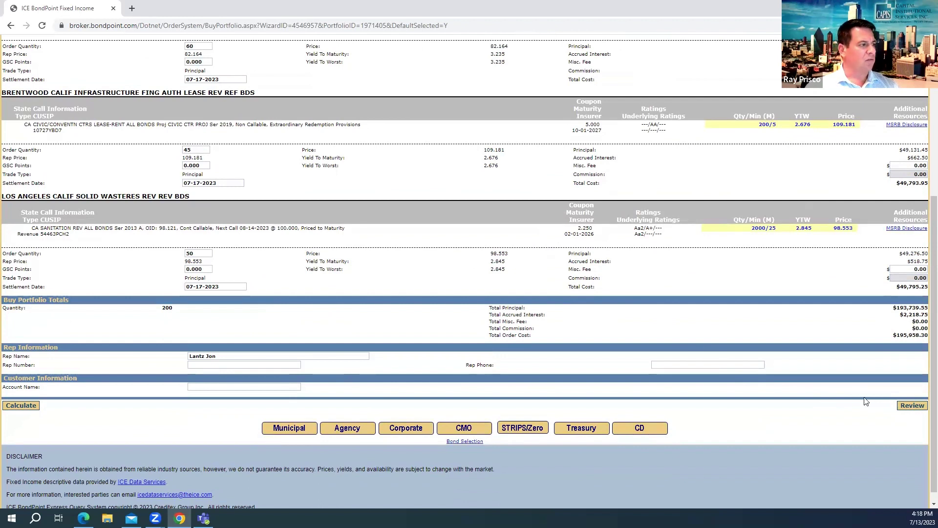
pyautogui.scroll(5, 790, 415)
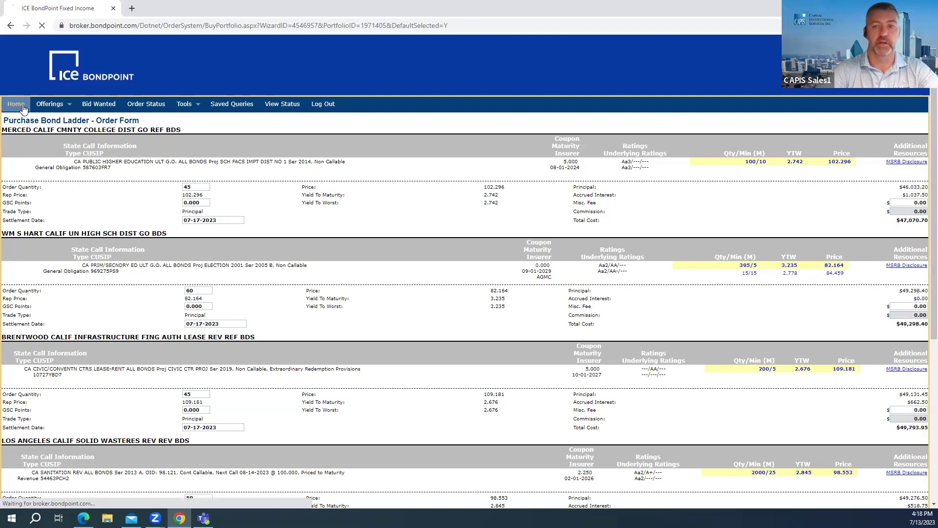
# Return to the BondPoint home page and close the Chrome window
pyautogui.click(22, 106)
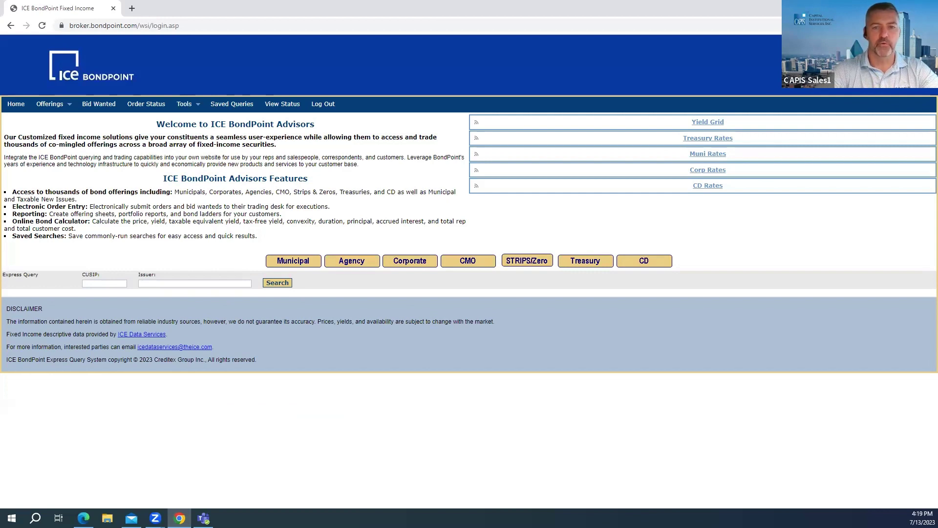
pyautogui.hotkey('alt', 'F4')
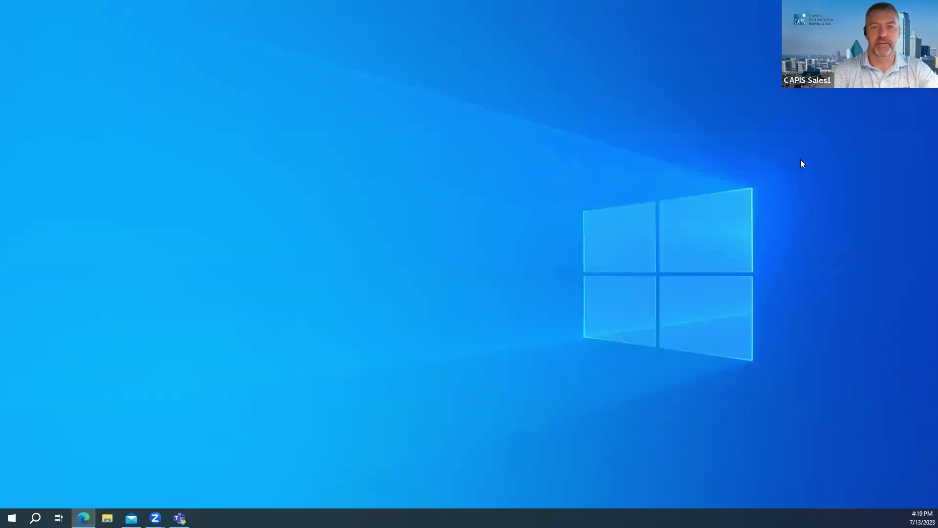